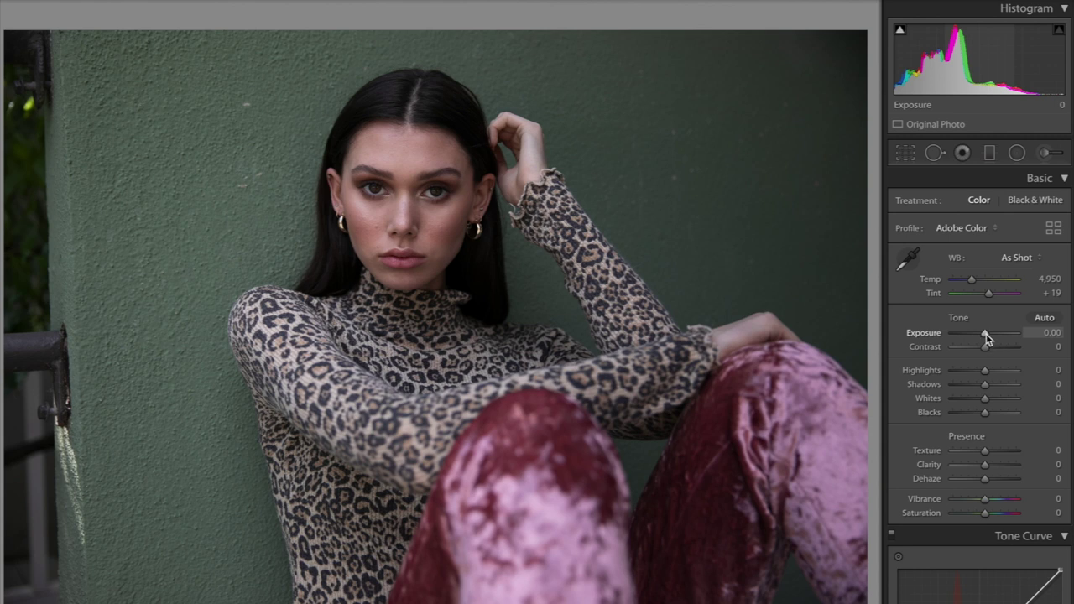
Set Exposure to +0.65, Contrast to +10, Highlights to −66 and Whites to −35.
left_click_drag(986, 337, 991, 338)
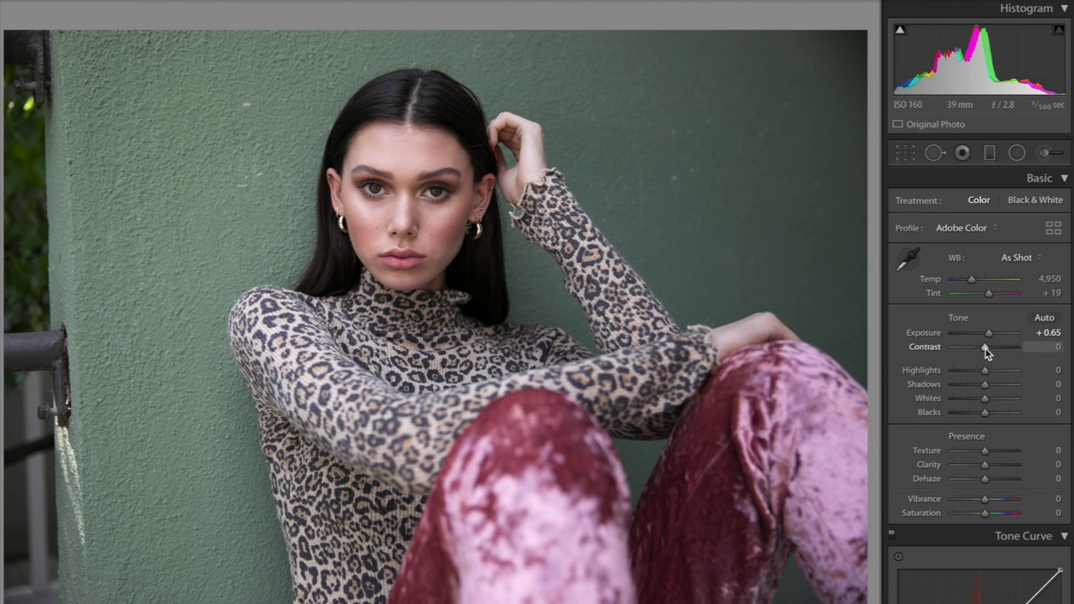
left_click_drag(985, 348, 987, 349)
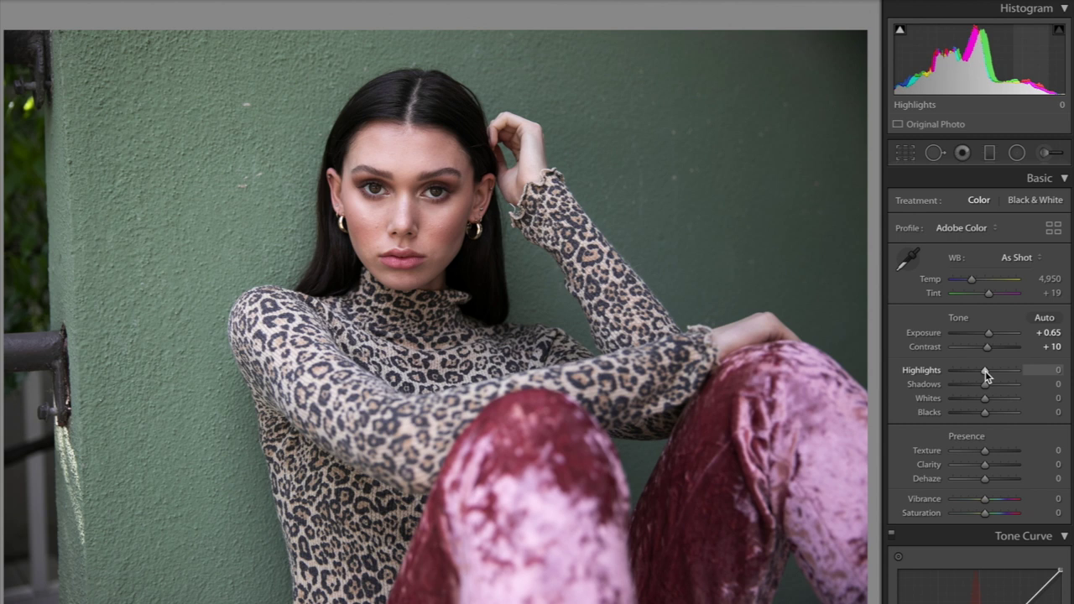
left_click_drag(985, 371, 965, 376)
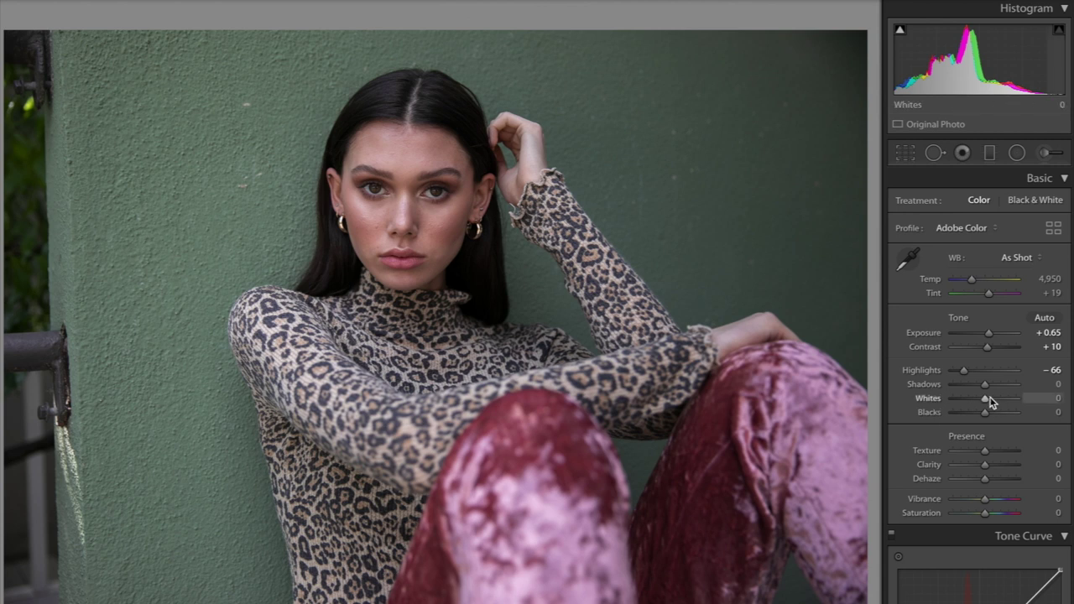
left_click_drag(989, 399, 979, 399)
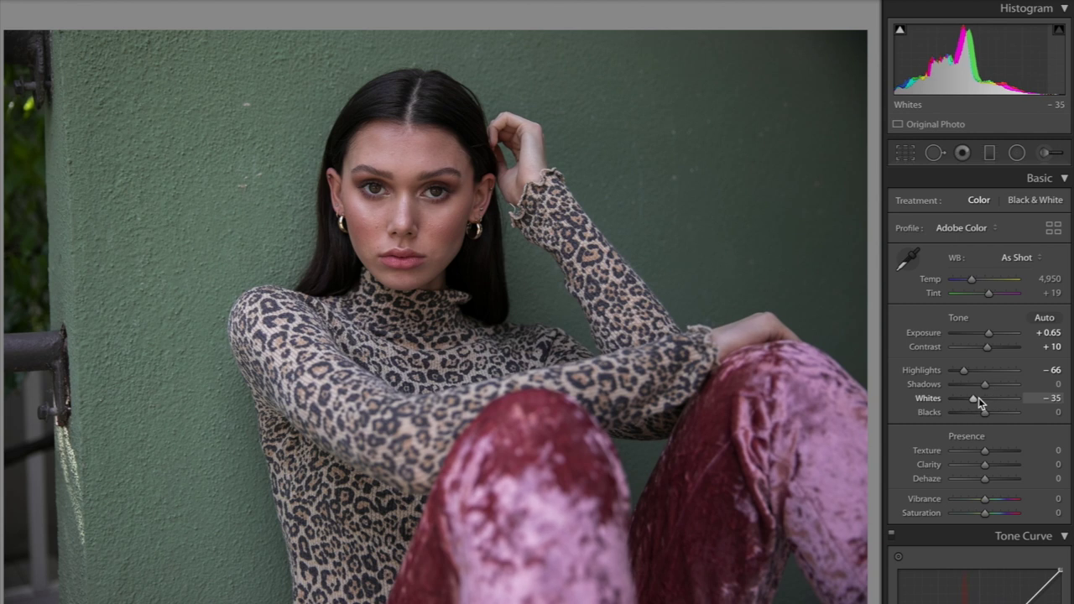
Compare the portrait before and after the tone adjustments.
key("backslash")
key("backslash")
key("backslash")
key("backslash")
scroll(978, 403, "down", 1)
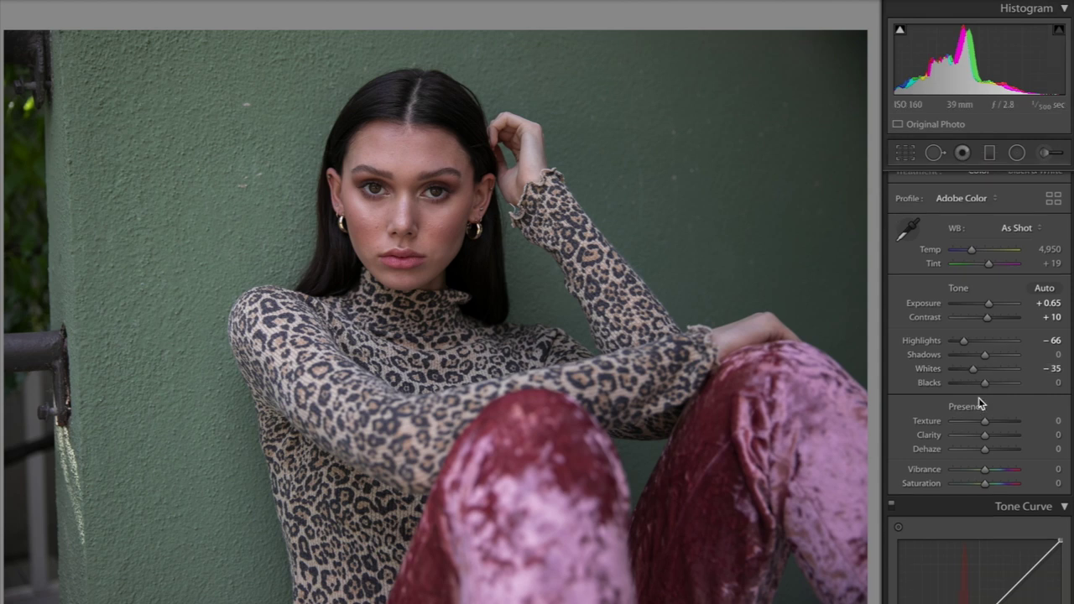
key("backslash")
key("backslash")
Set Clarity to +5 and compare the result with the original photo.
scroll(979, 403, "down", 3)
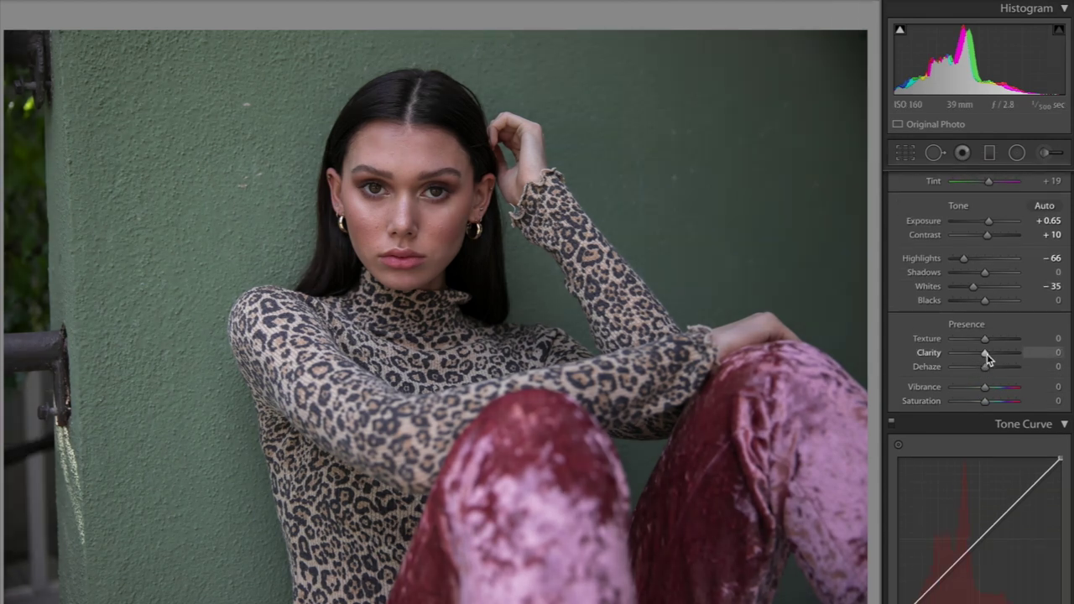
left_click_drag(987, 353, 988, 354)
key("backslash")
key("backslash")
mouse_move(988, 353)
left_mouse_down()
mouse_move(1013, 353)
mouse_move(999, 355)
left_mouse_up()
key("ctrl+z")
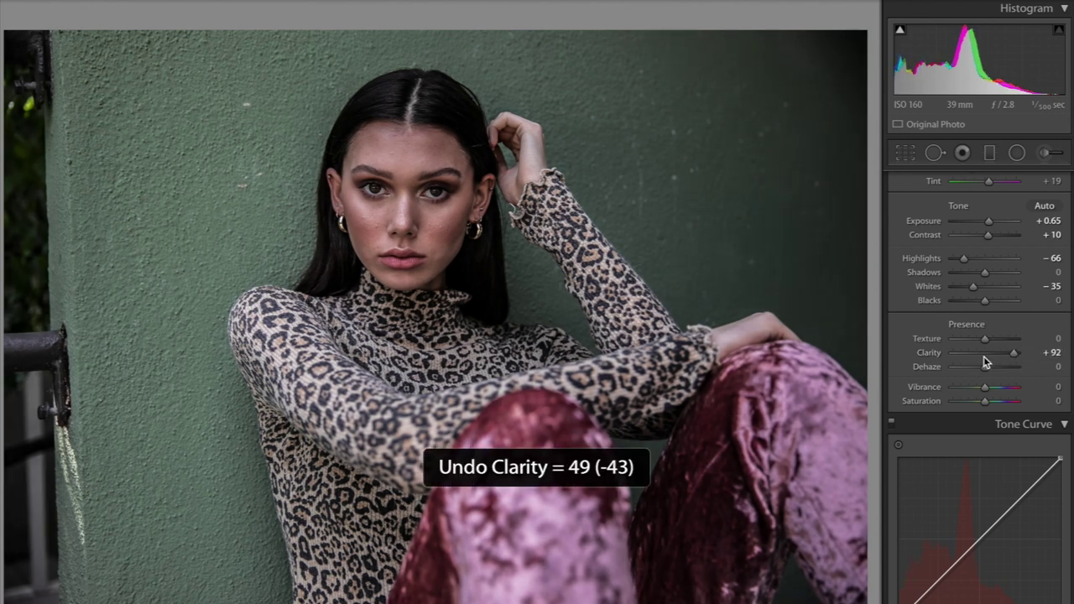
key("ctrl+z")
scroll(988, 311, "up", 2)
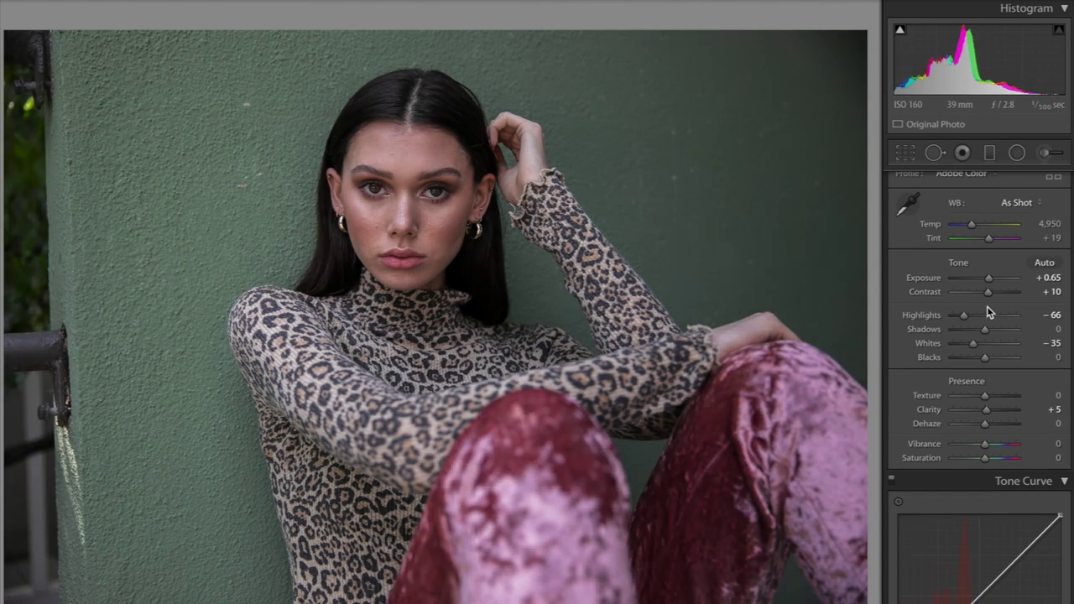
key("ctrl+z")
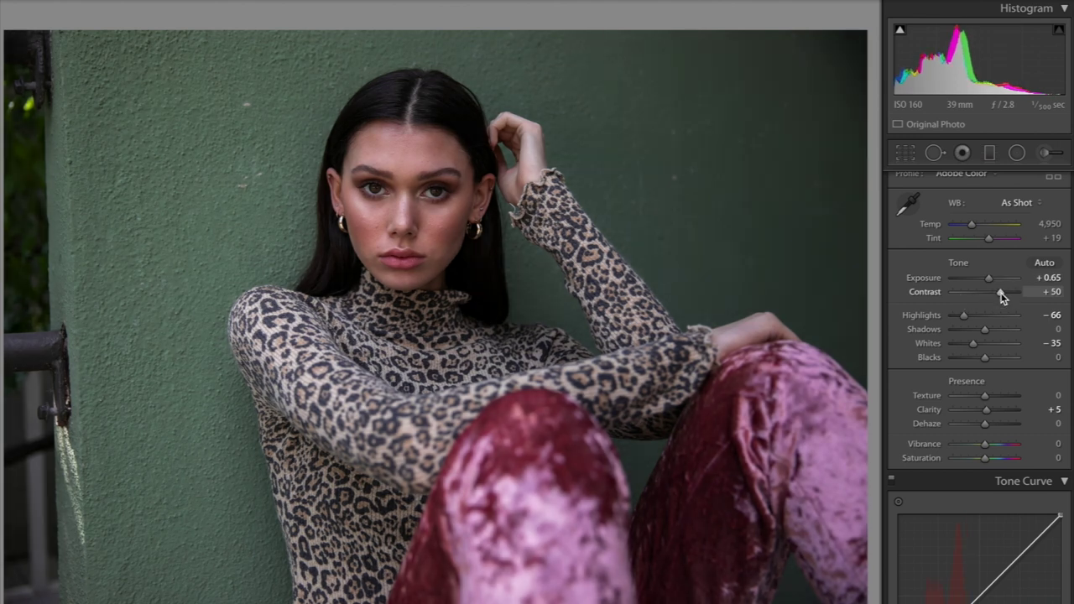
Lower Vibrance to −25 and Saturation to −11, and compare the result with the original photo.
scroll(973, 343, "down", 2)
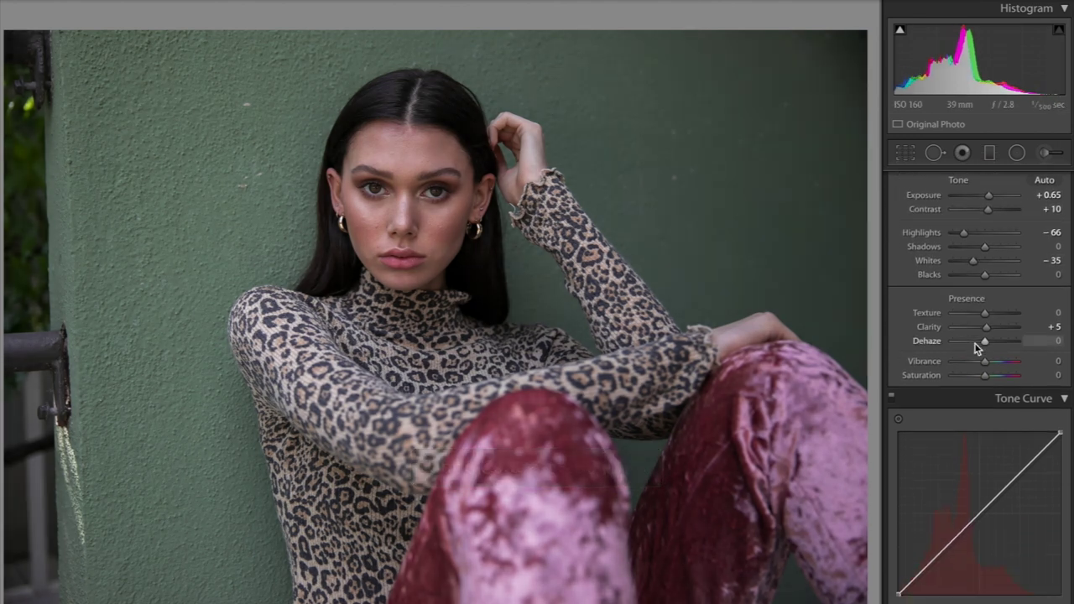
scroll(976, 349, "down", 2)
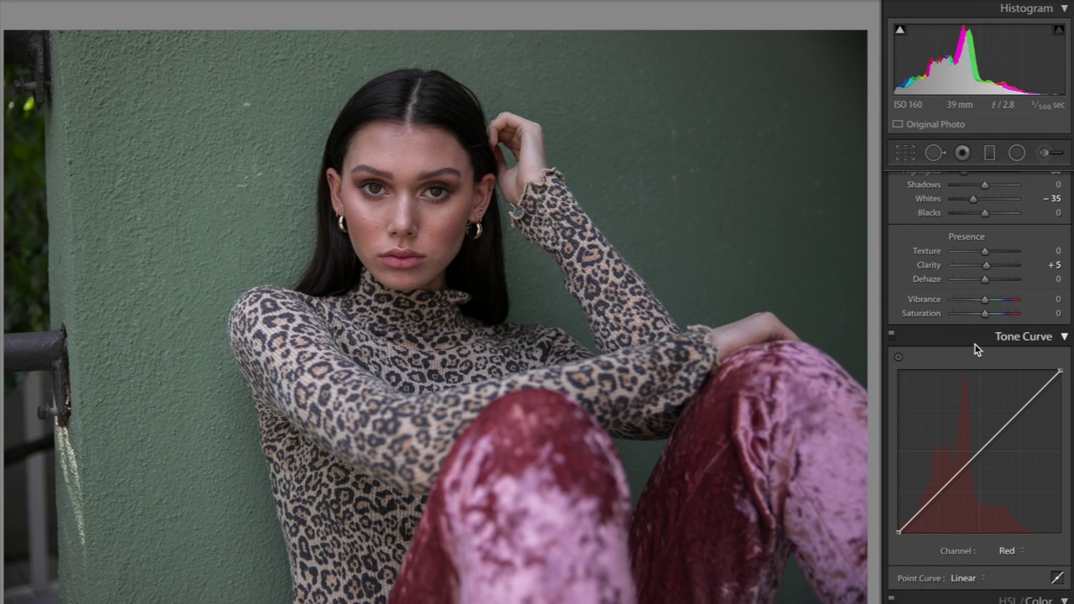
scroll(974, 346, "down", 4)
scroll(988, 446, "up", 5)
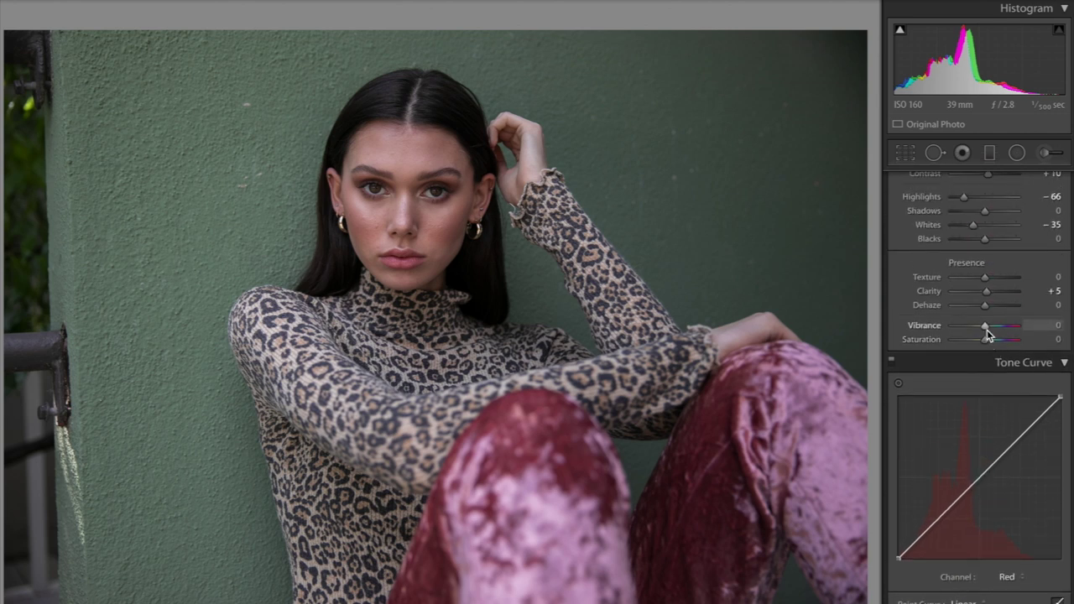
scroll(987, 336, "up", 1)
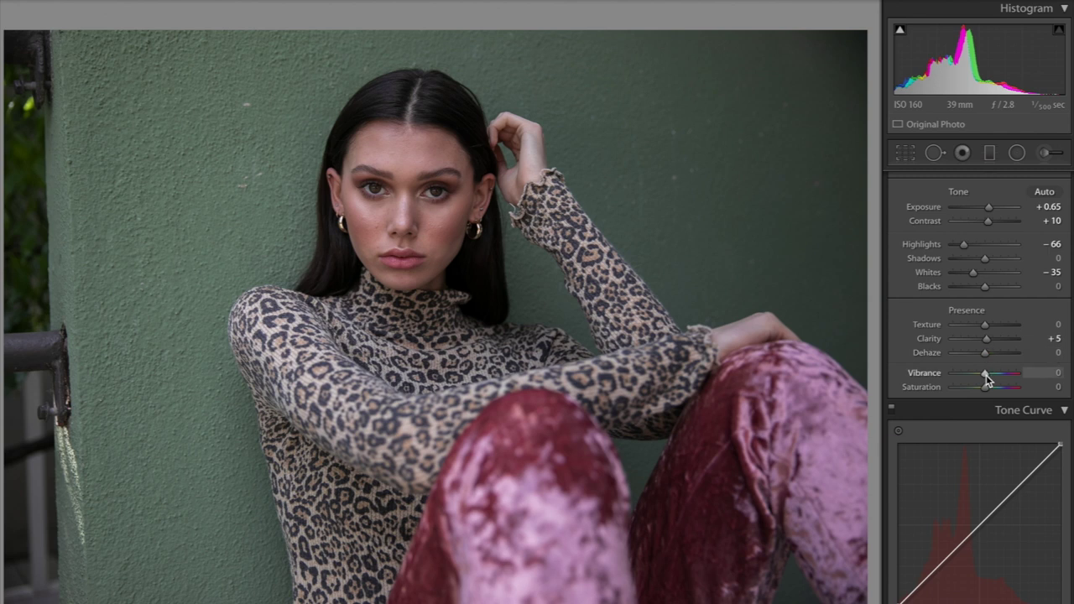
mouse_move(986, 374)
left_mouse_down()
mouse_move(975, 375)
mouse_move(980, 390)
left_mouse_up()
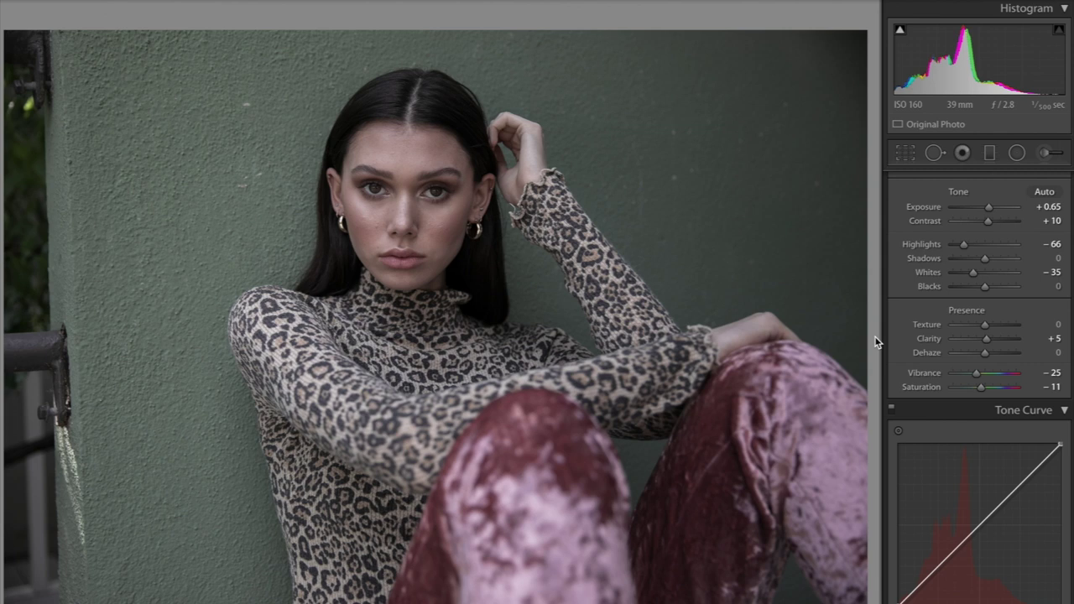
key("backslash")
key("backslash")
Switch the tone curve from the Red channel to the RGB channel.
scroll(915, 298, "down", 5)
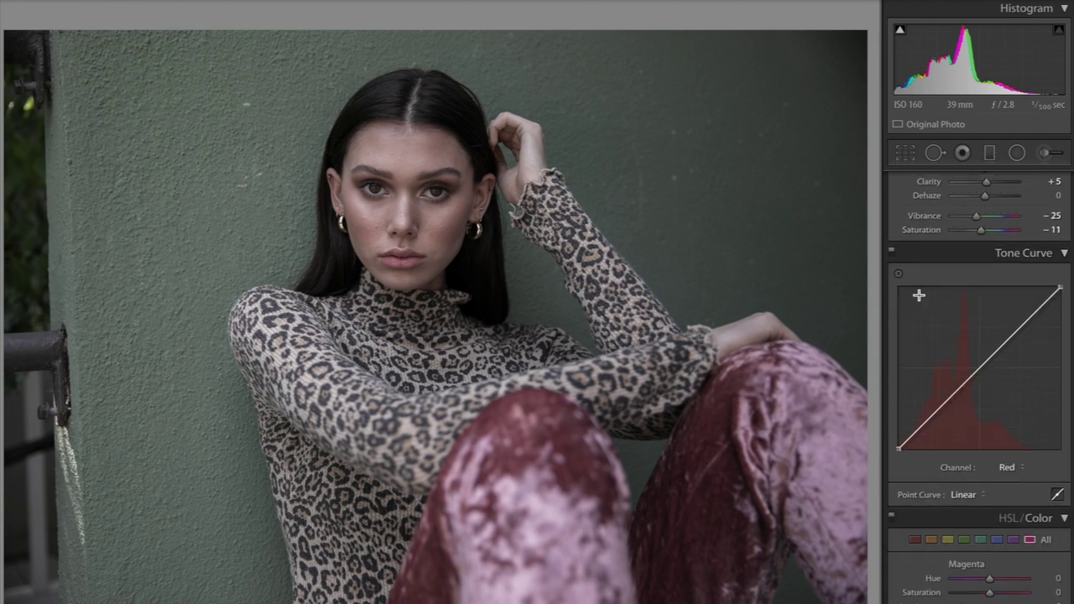
scroll(919, 295, "down", 1)
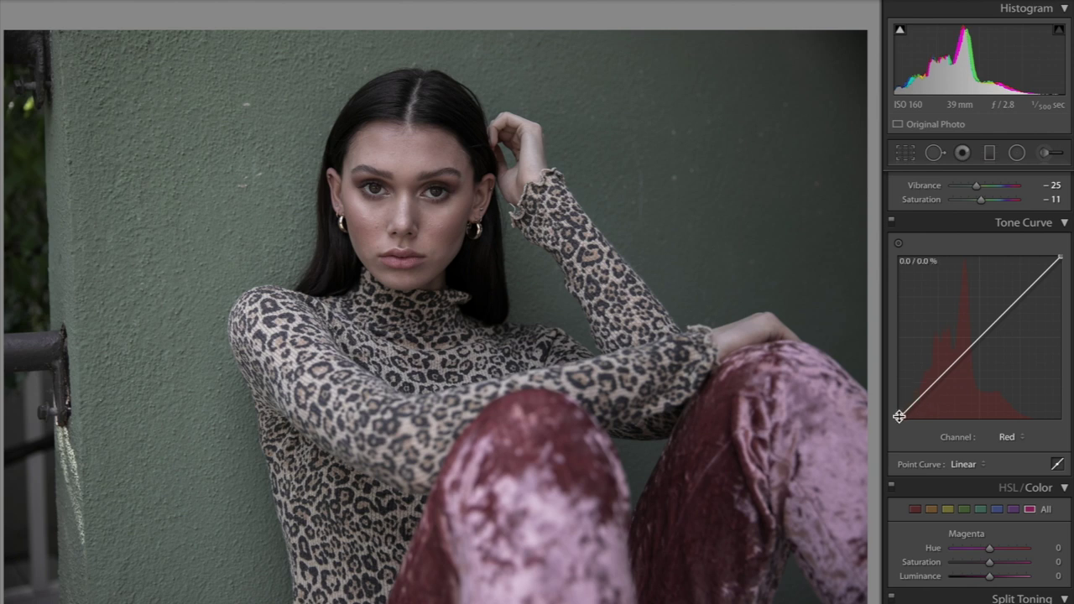
left_click_drag(899, 415, 896, 443)
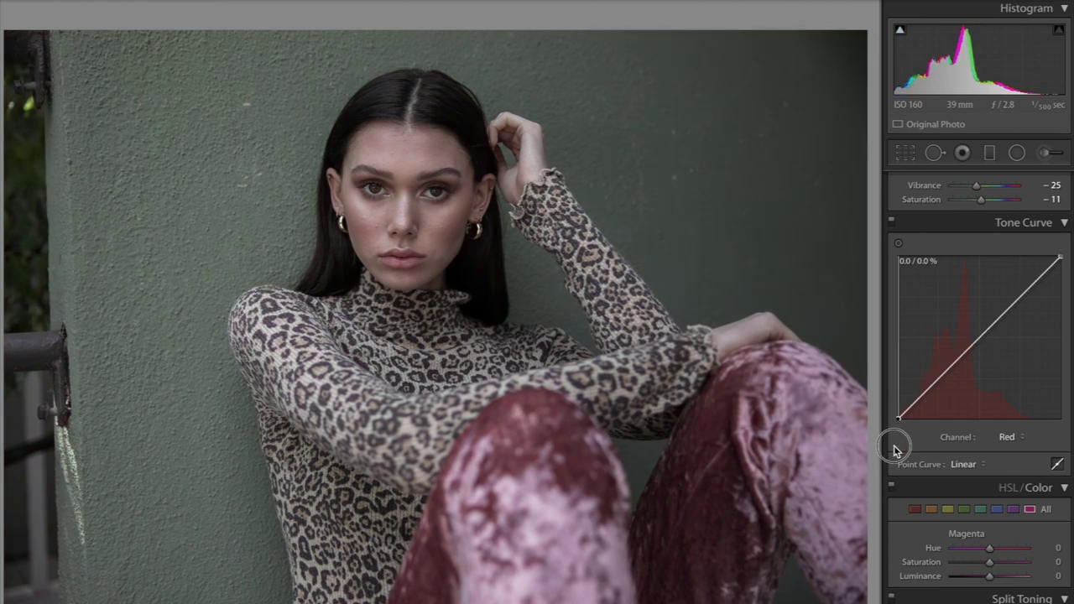
left_click(1007, 437)
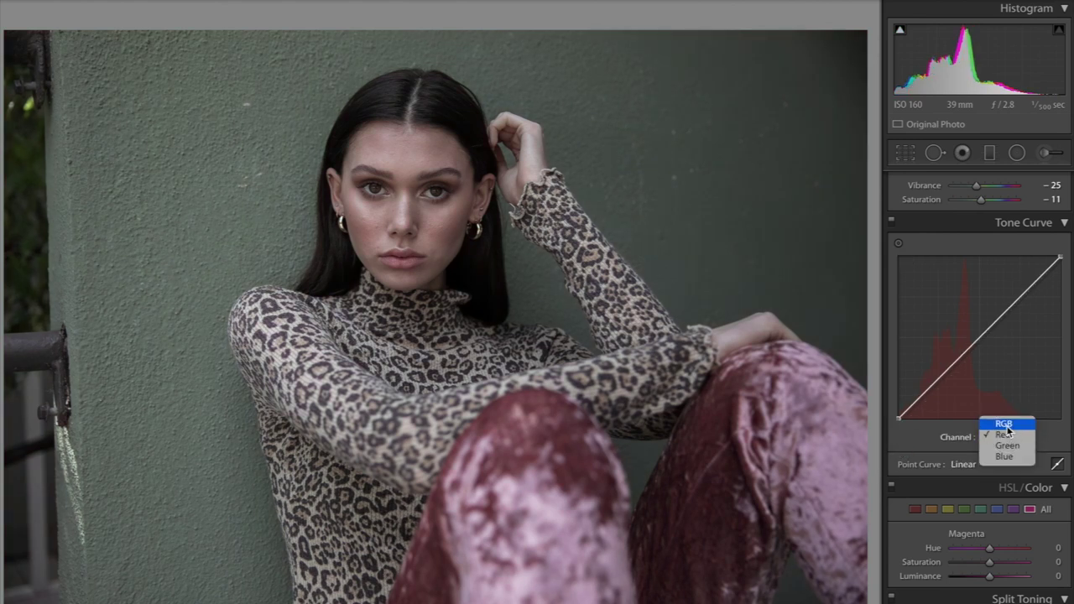
left_click(1006, 427)
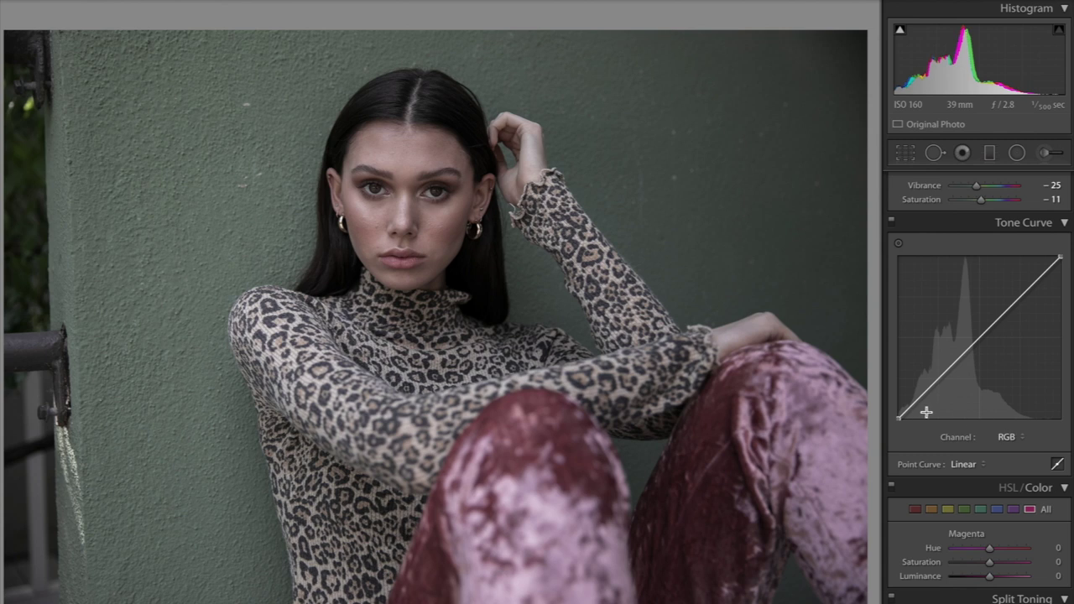
left_click(1012, 437)
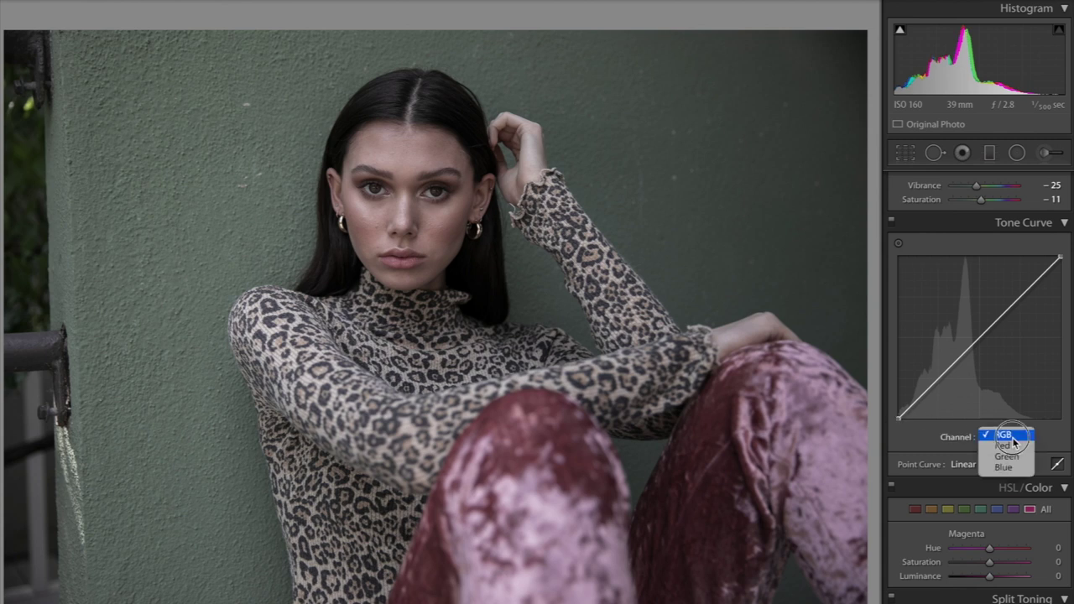
left_click(1012, 436)
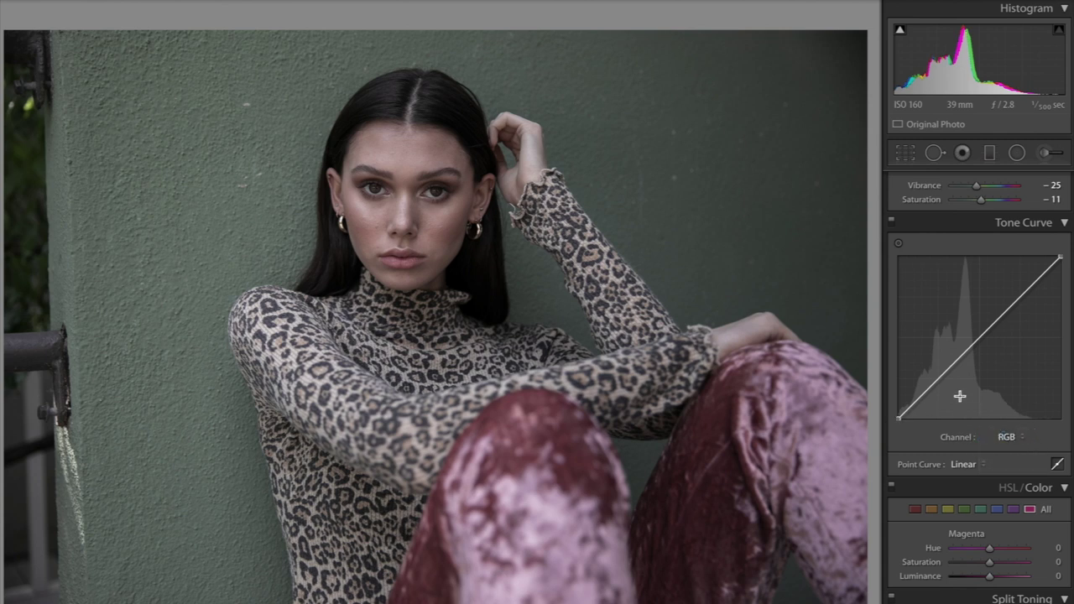
left_click(1018, 437)
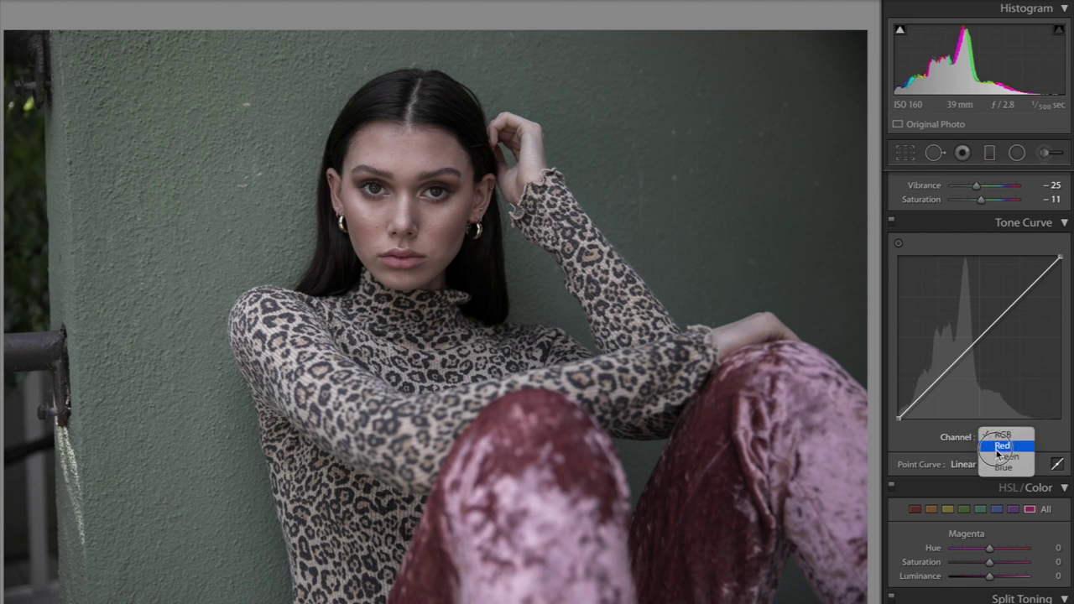
left_click(1004, 447)
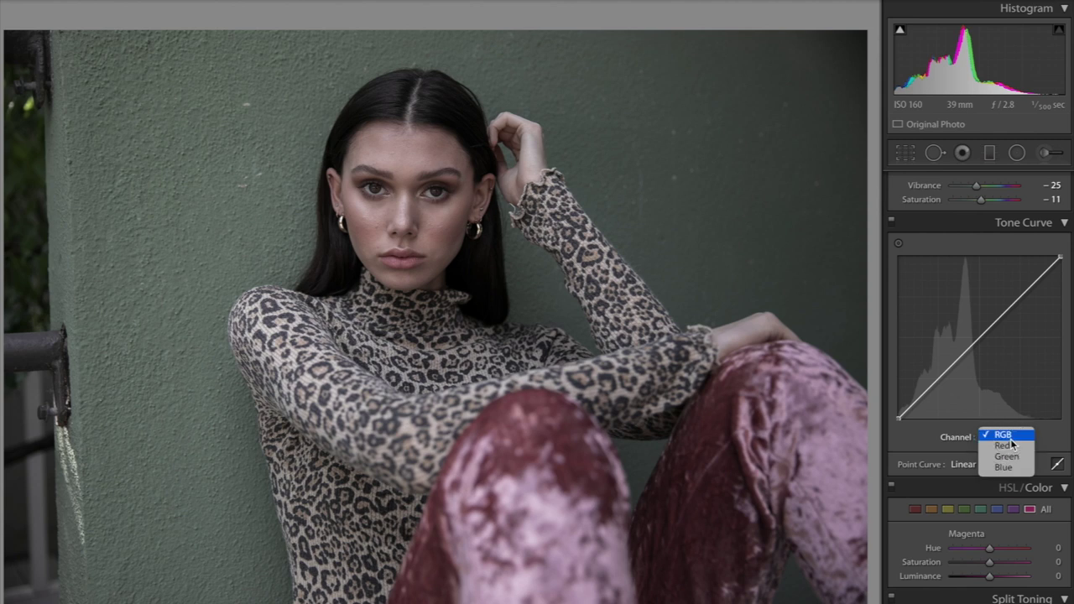
left_click(1004, 435)
Shape a faded RGB tone curve with a raised black point, shadow, midtone and highlight points, and the white point lowered to about 95%.
left_click_drag(899, 417, 924, 391)
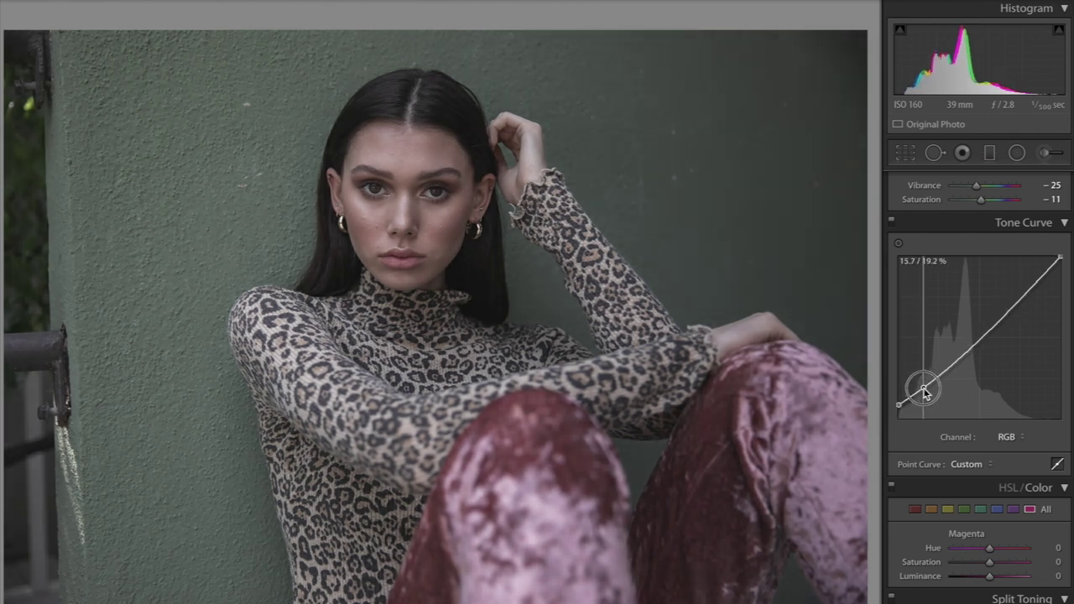
left_click_drag(955, 359, 955, 363)
left_click_drag(994, 320, 996, 318)
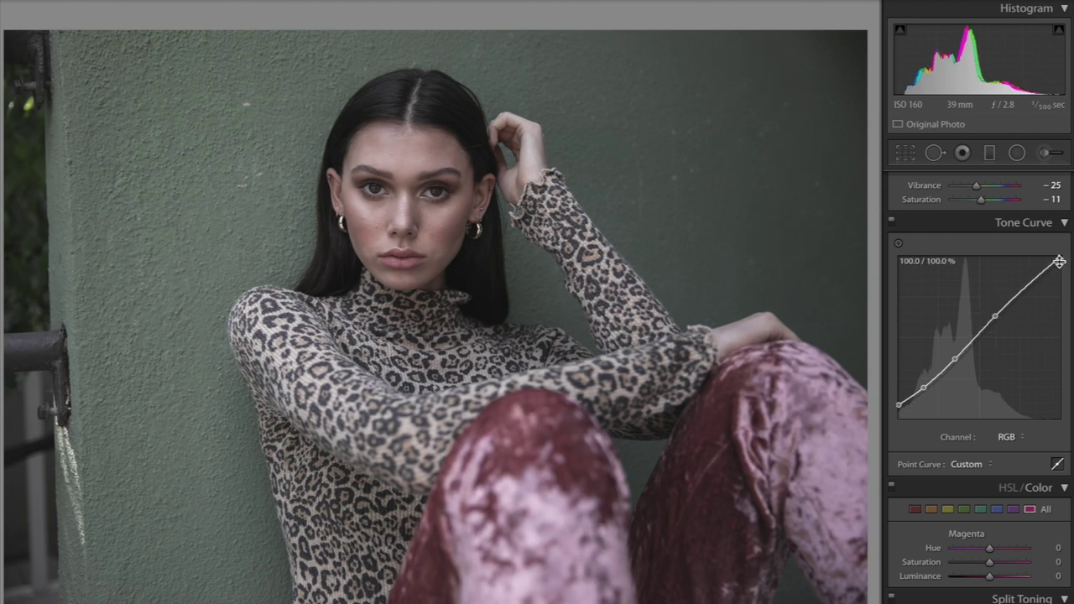
mouse_move(1060, 260)
left_mouse_down()
mouse_move(1054, 277)
mouse_move(1059, 265)
left_mouse_up()
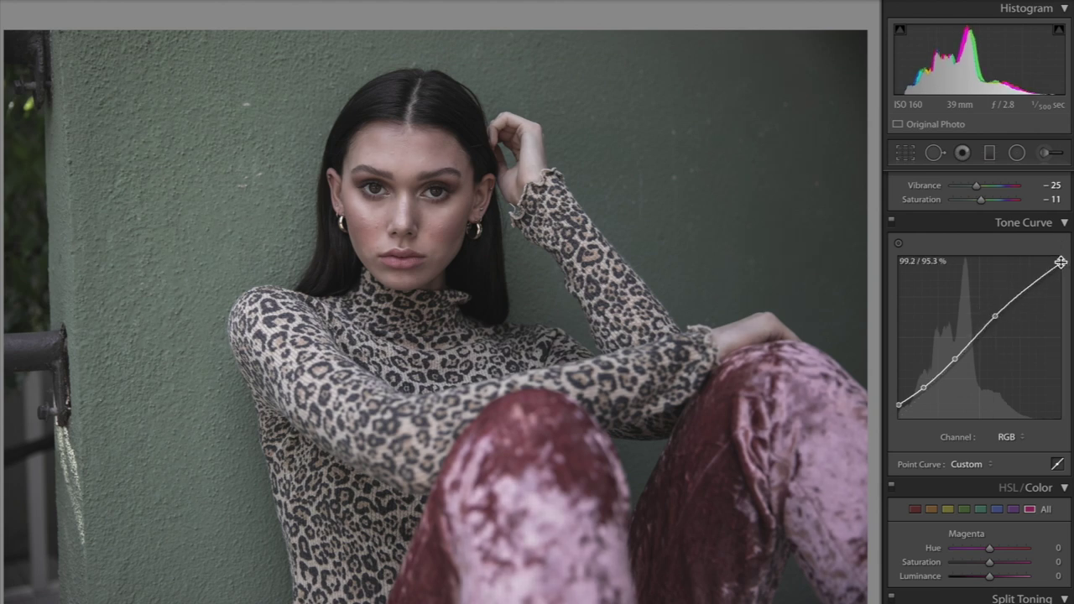
left_click_drag(899, 407, 895, 407)
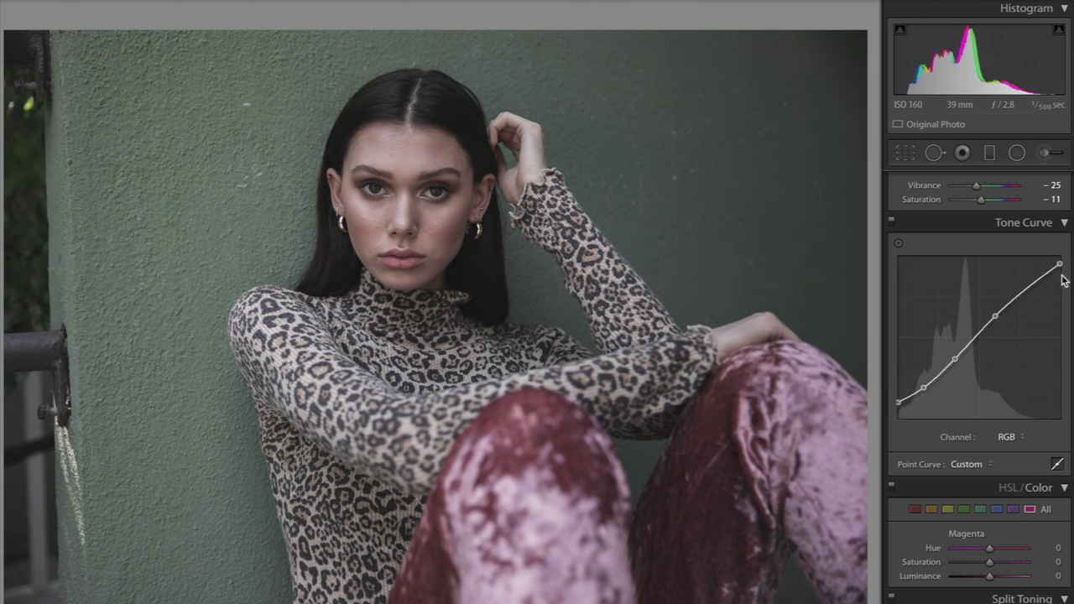
left_click_drag(1059, 264, 1061, 264)
In the Red channel curve, shift the black point inward to about 2.4%, lift the lower midtones and add a highlight point at about 69/72%.
left_click(1010, 437)
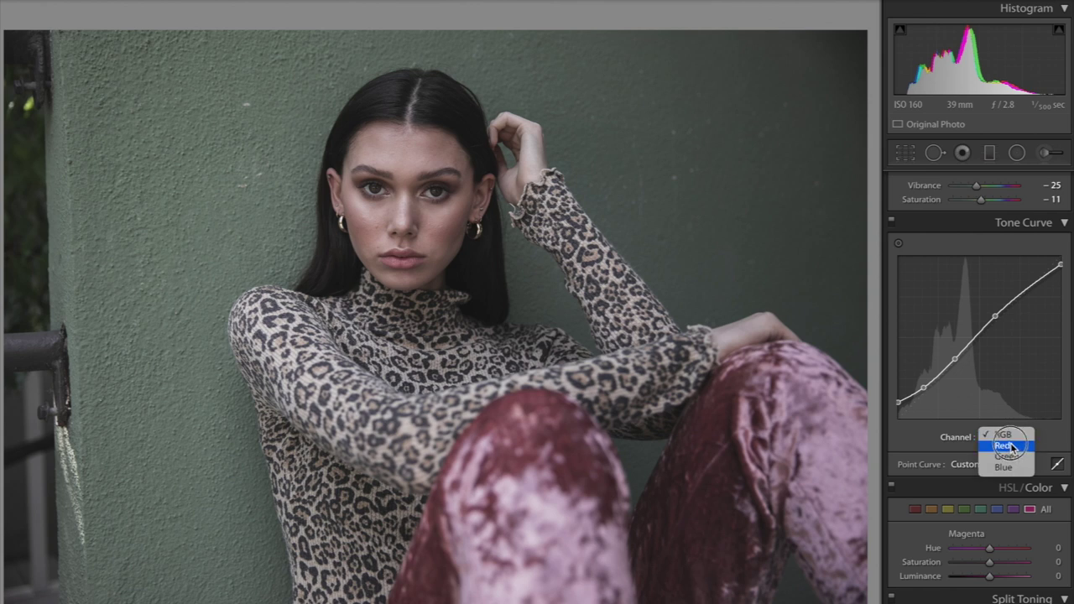
left_click(1011, 446)
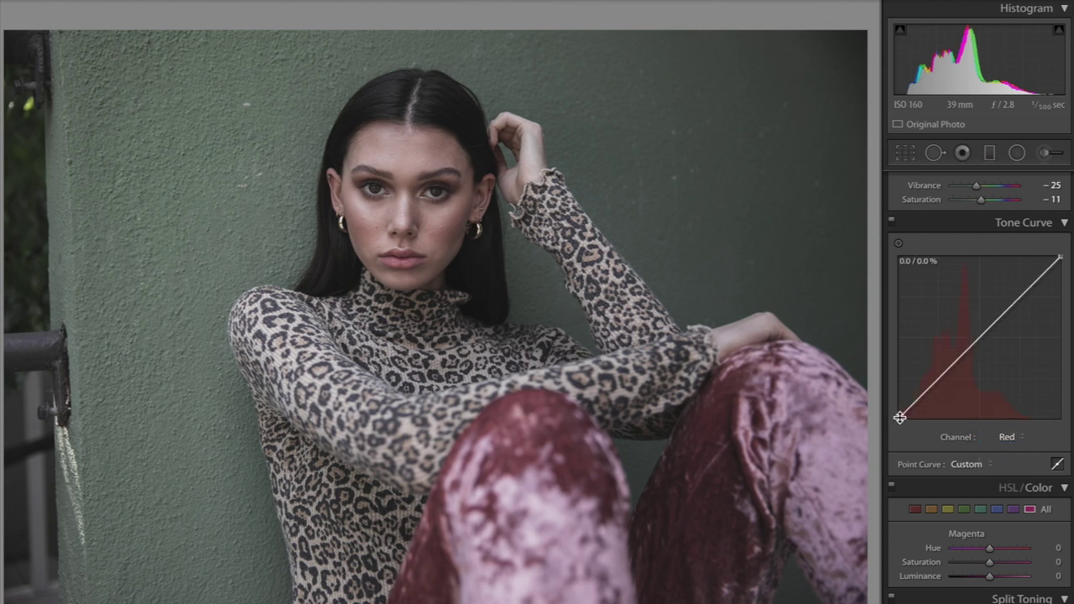
left_click_drag(900, 417, 902, 422)
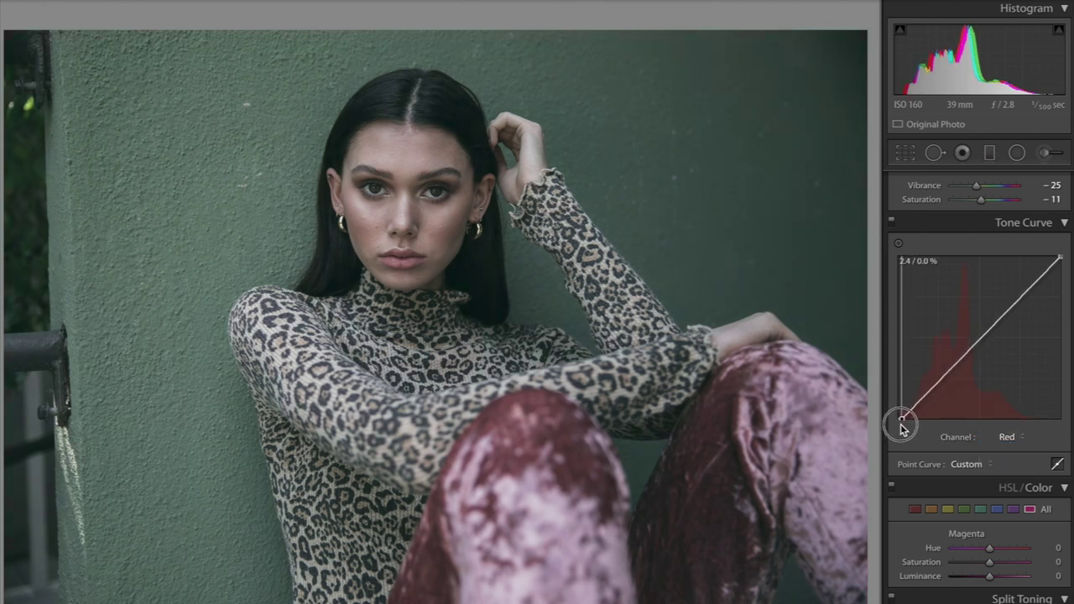
left_click_drag(950, 370, 951, 365)
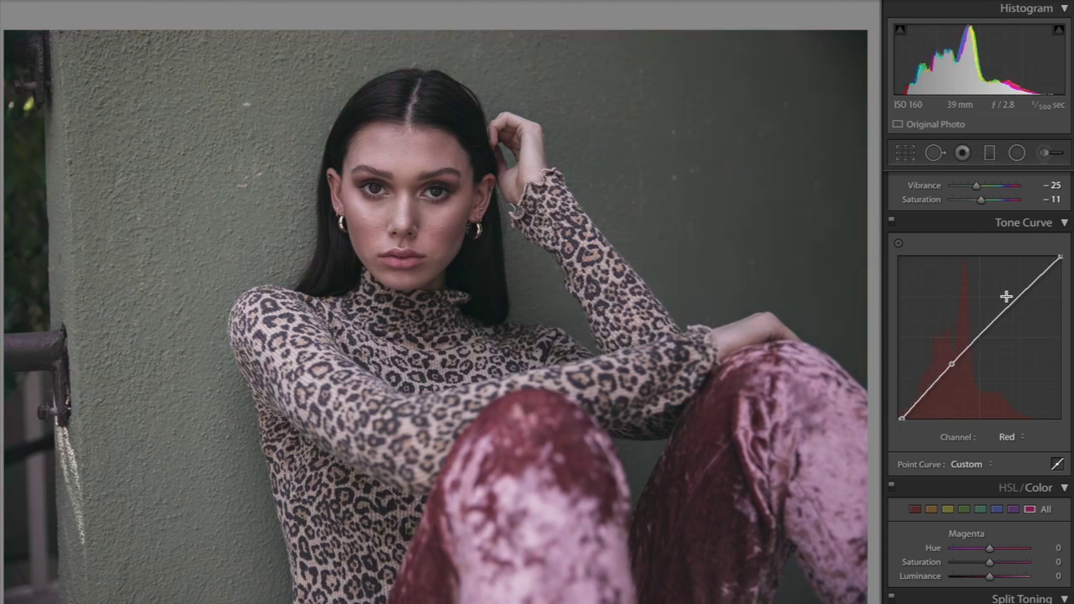
left_click_drag(1006, 297, 1012, 301)
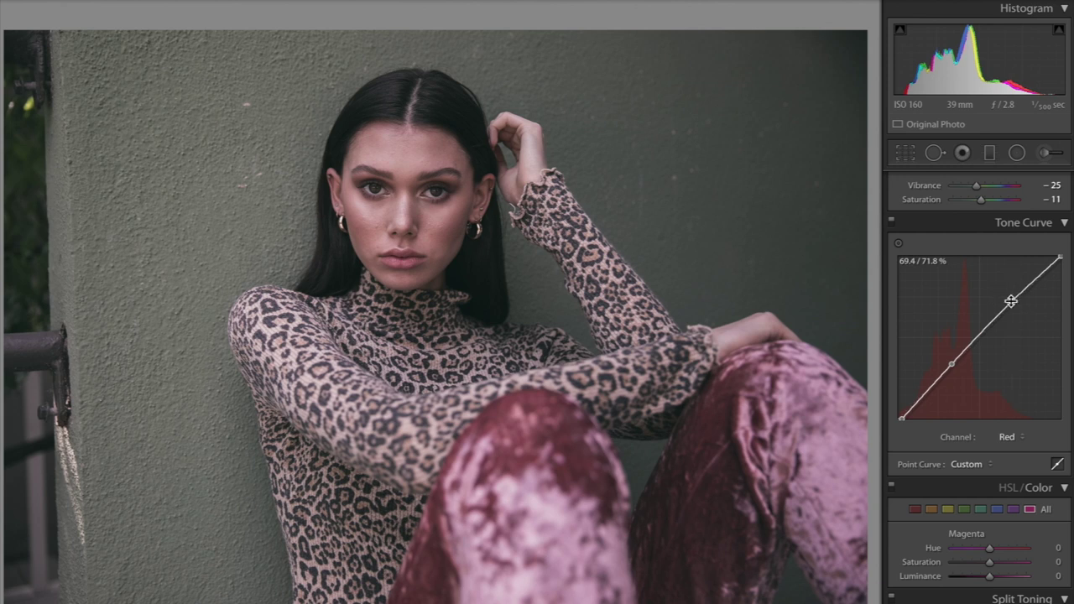
mouse_move(1060, 259)
left_mouse_down()
mouse_move(1035, 243)
mouse_move(1057, 243)
mouse_move(1062, 257)
left_mouse_up()
Lift the Green channel curve's black point, add a shadow point at about 17/23% and a raised midtone point, and move the white point inward to about 99%.
left_click(1008, 436)
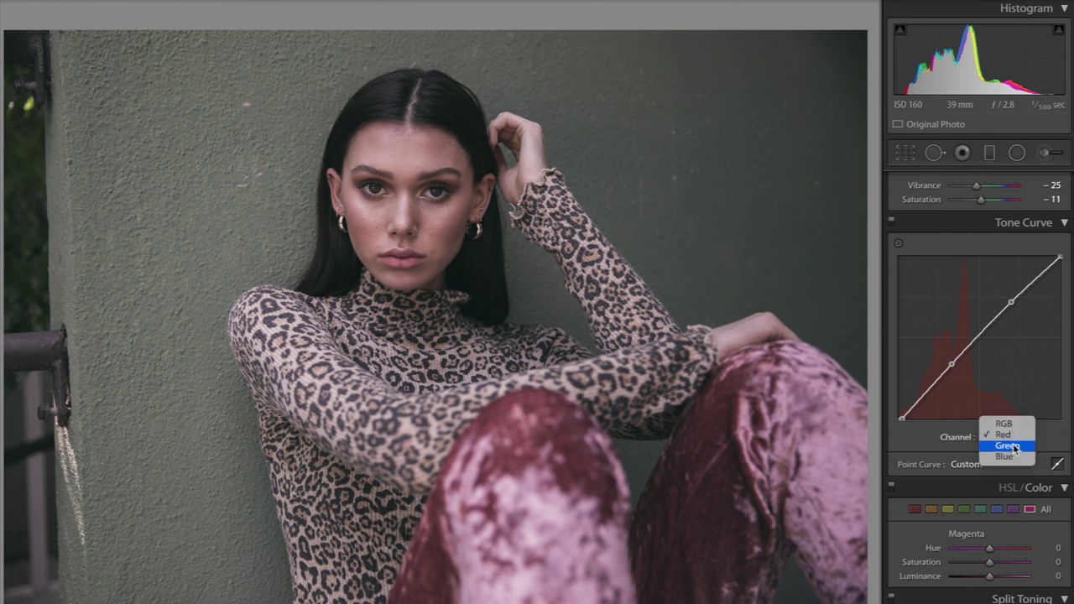
left_click(1014, 447)
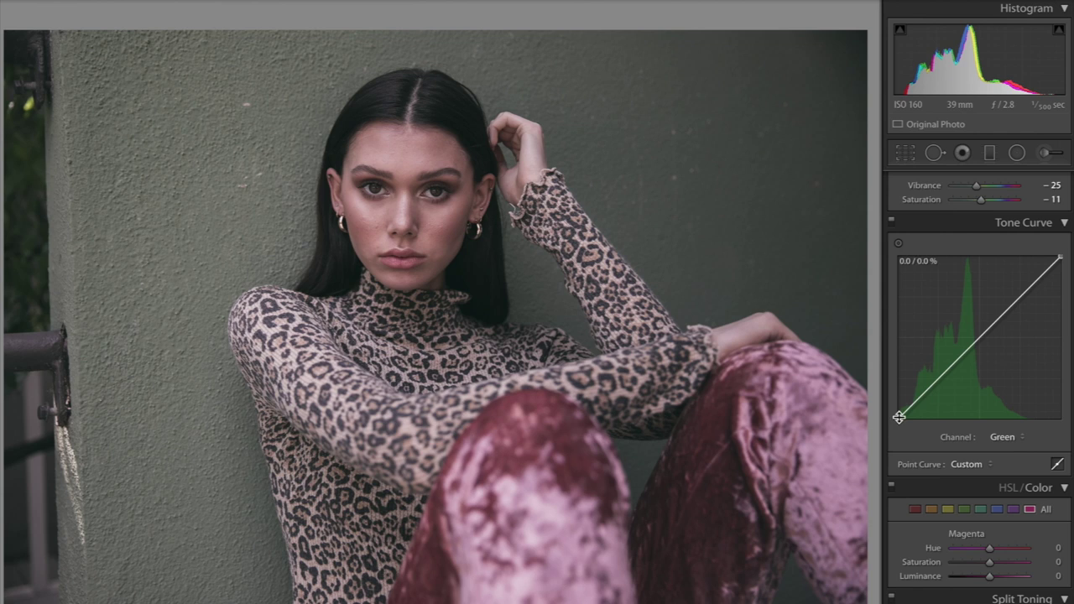
left_click_drag(899, 417, 928, 386)
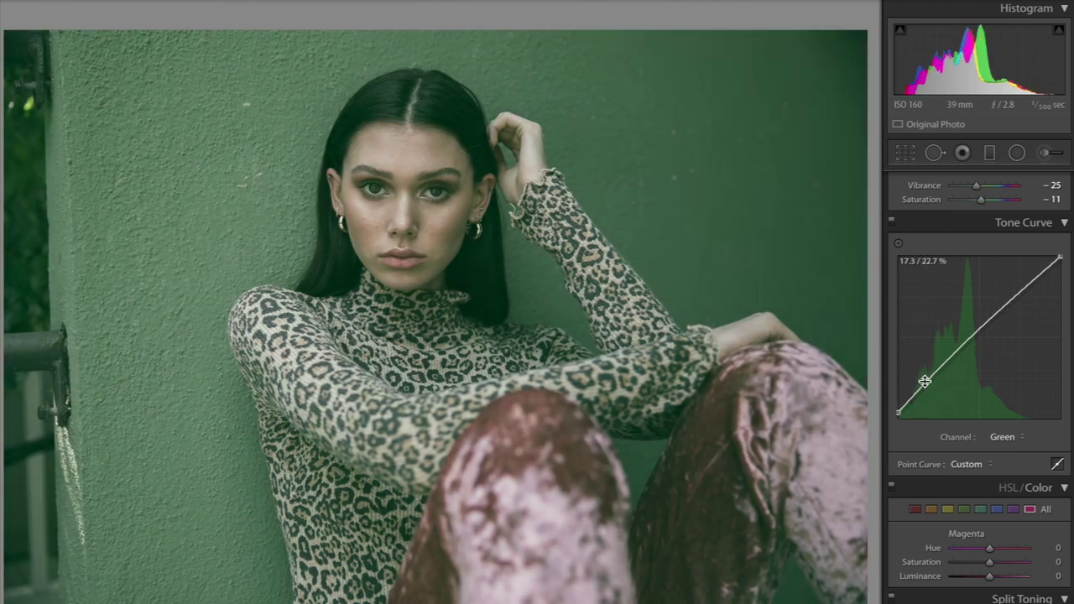
left_click_drag(959, 343, 961, 345)
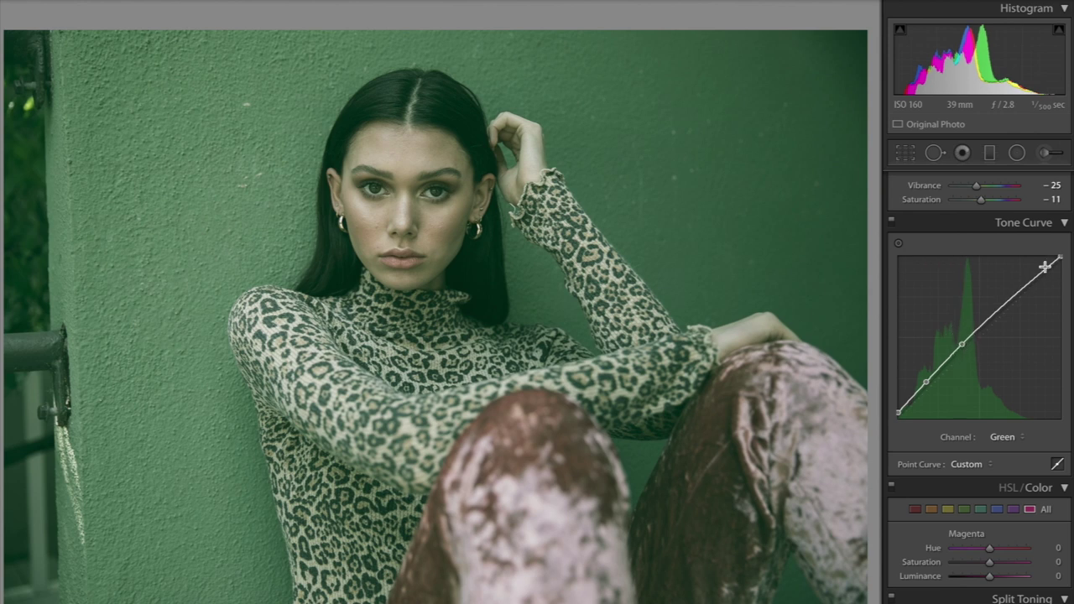
left_click_drag(1060, 258, 1058, 254)
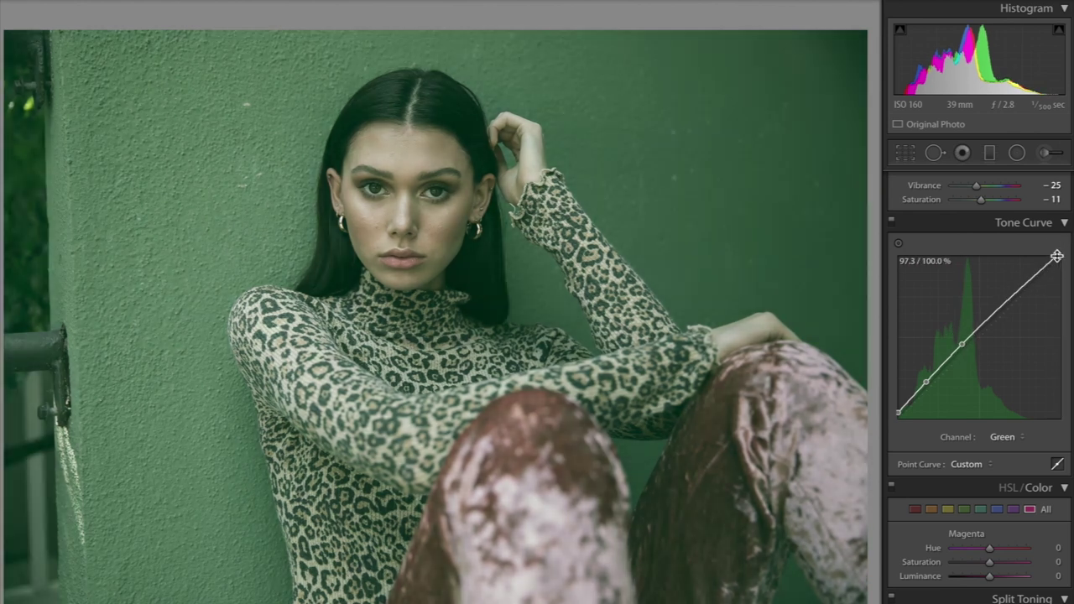
left_click_drag(1057, 259, 1060, 254)
Compare with the original photo and pull the Green curve back toward the diagonal by lowering its midtone, shadow and black points, black output about 1%.
key("backslash")
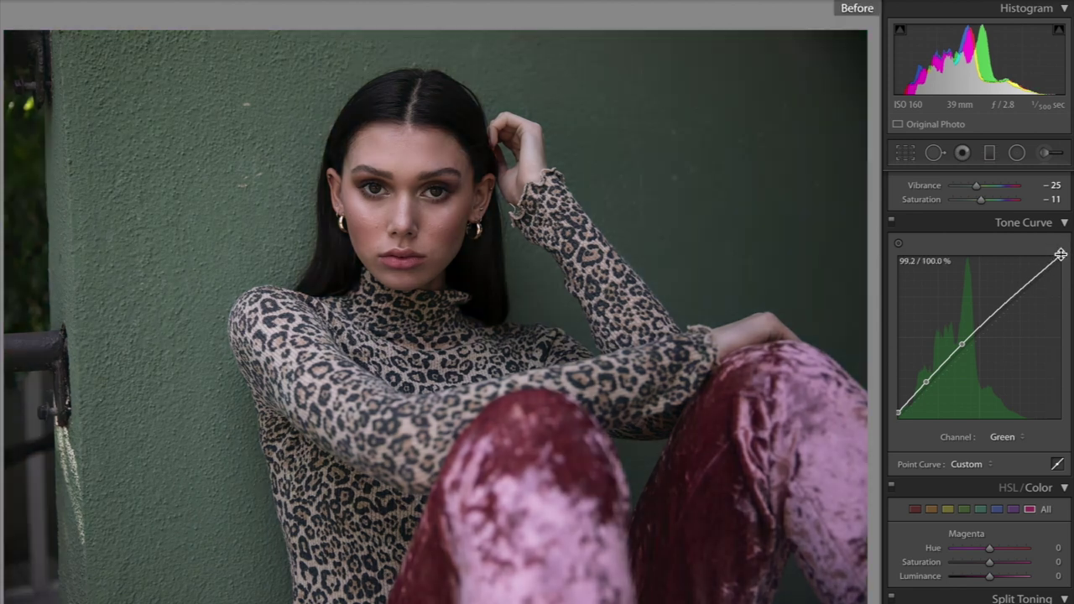
key("backslash")
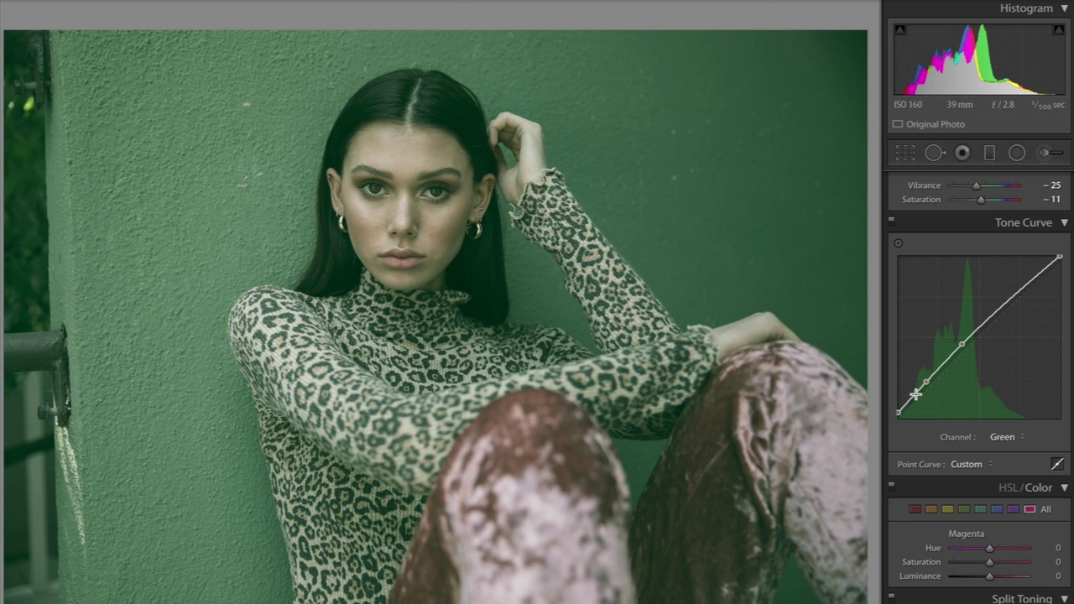
left_click_drag(899, 412, 897, 415)
left_click_drag(928, 379, 927, 380)
left_click_drag(962, 344, 964, 354)
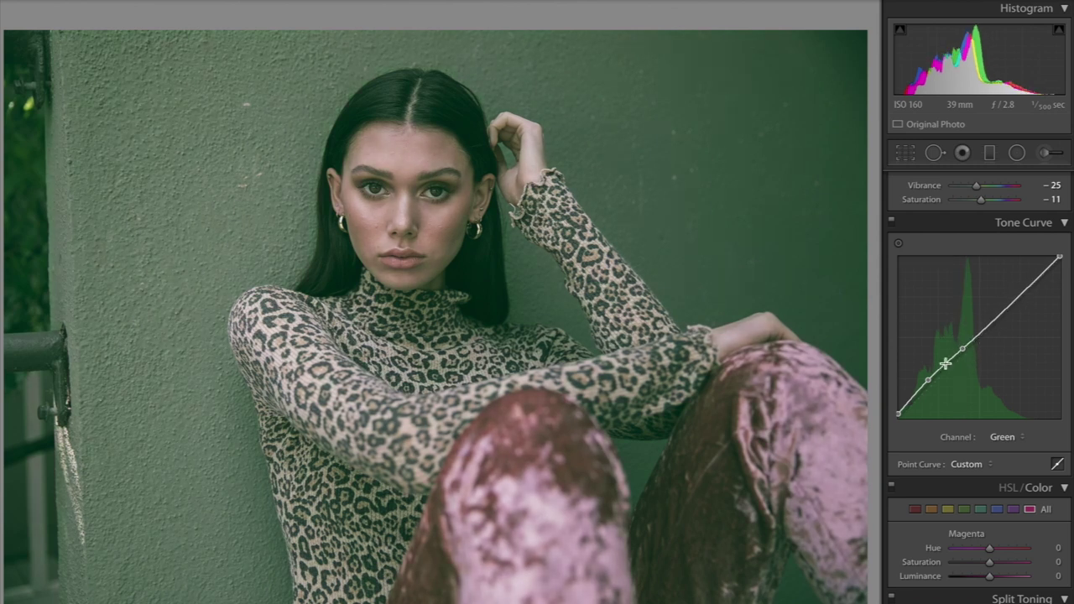
left_click_drag(928, 378, 932, 386)
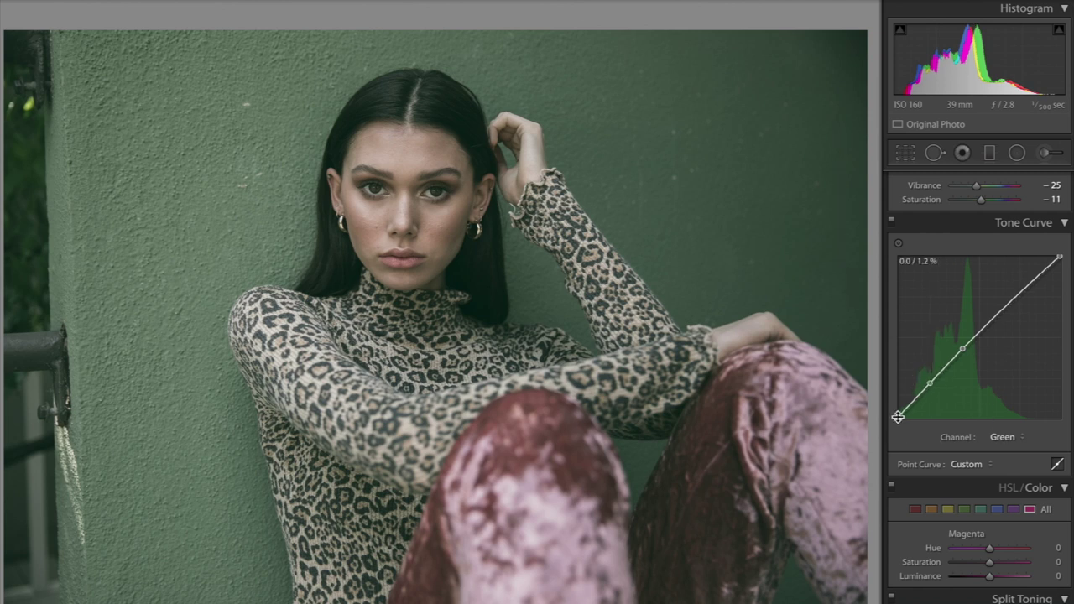
In the Blue channel curve, shift the black point inward, add a lifted midtone point and one at about 60/64%, and set the white point near 91/90%.
left_click(1016, 441)
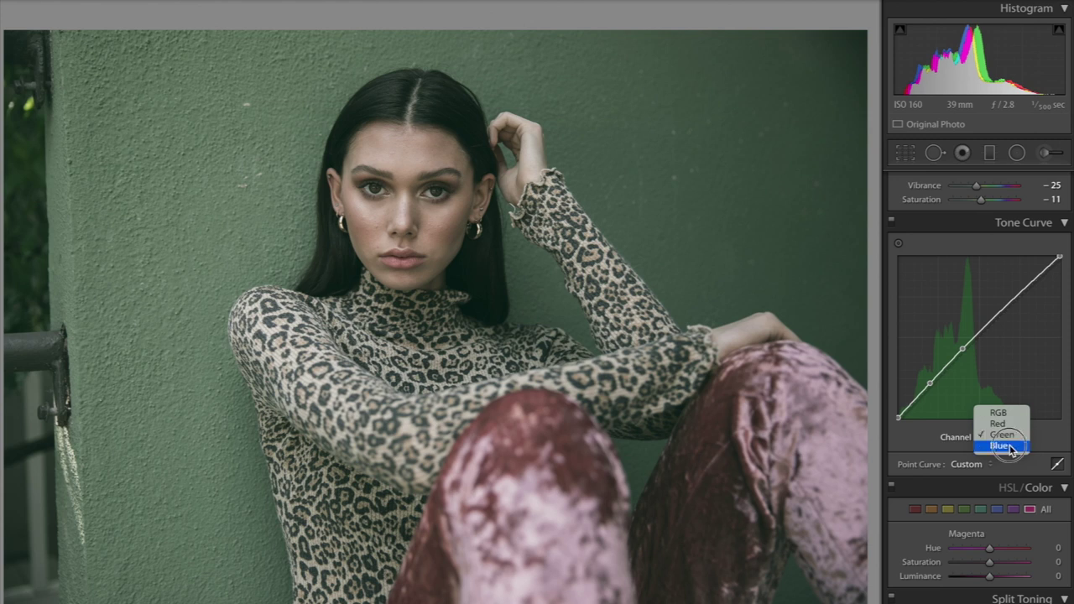
left_click(1011, 446)
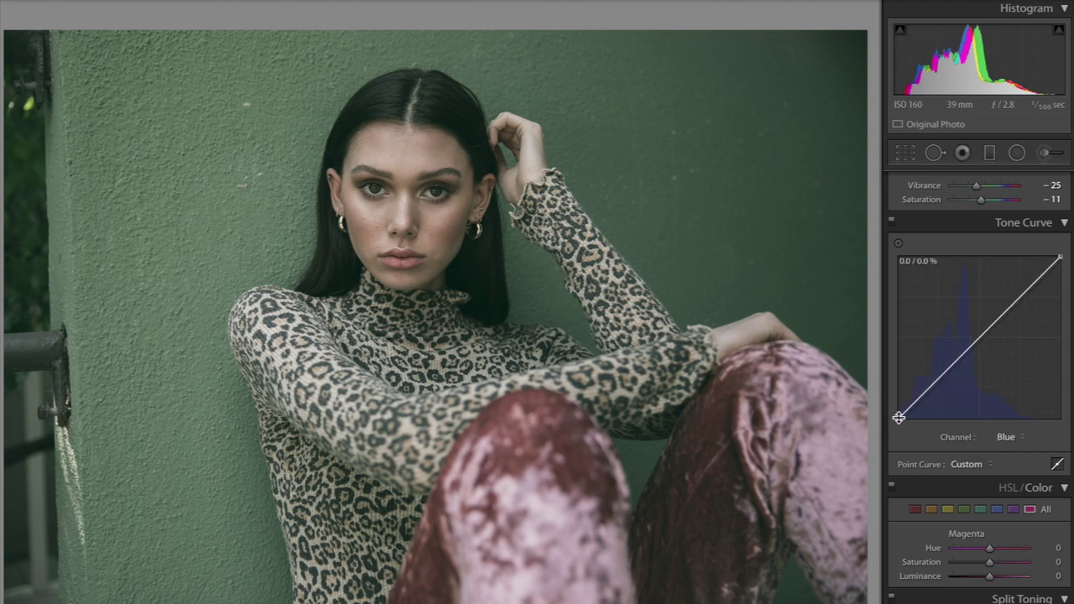
left_click_drag(899, 417, 905, 418)
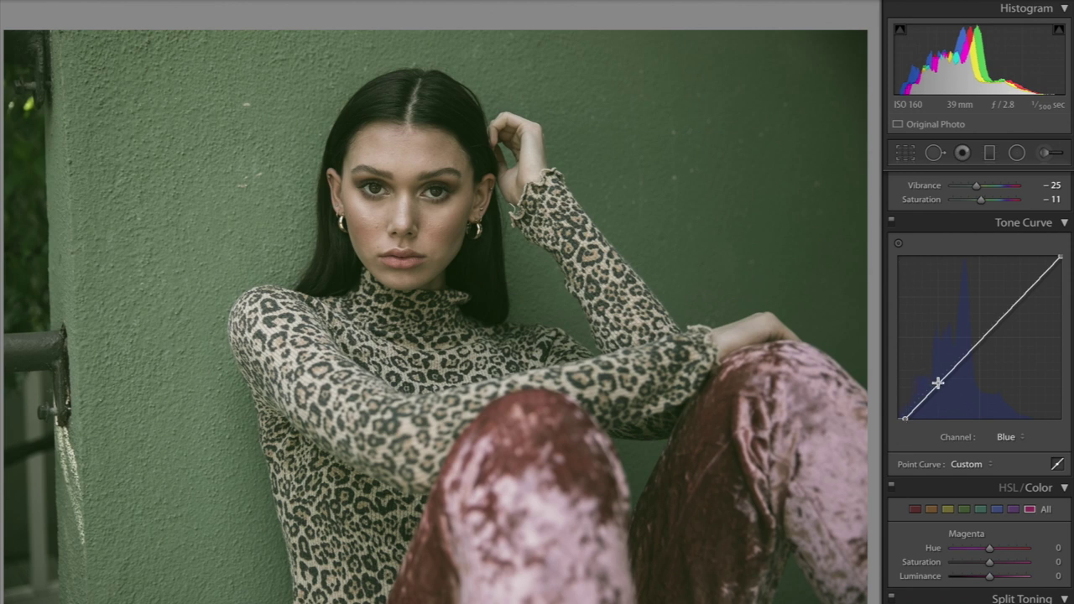
left_click(959, 360)
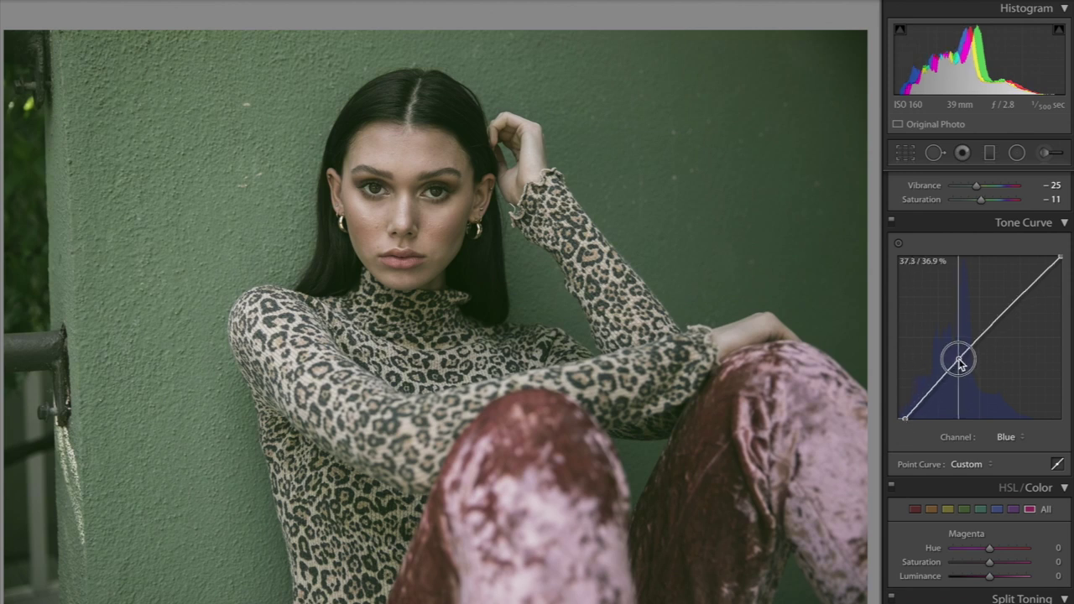
left_click_drag(959, 361, 957, 358)
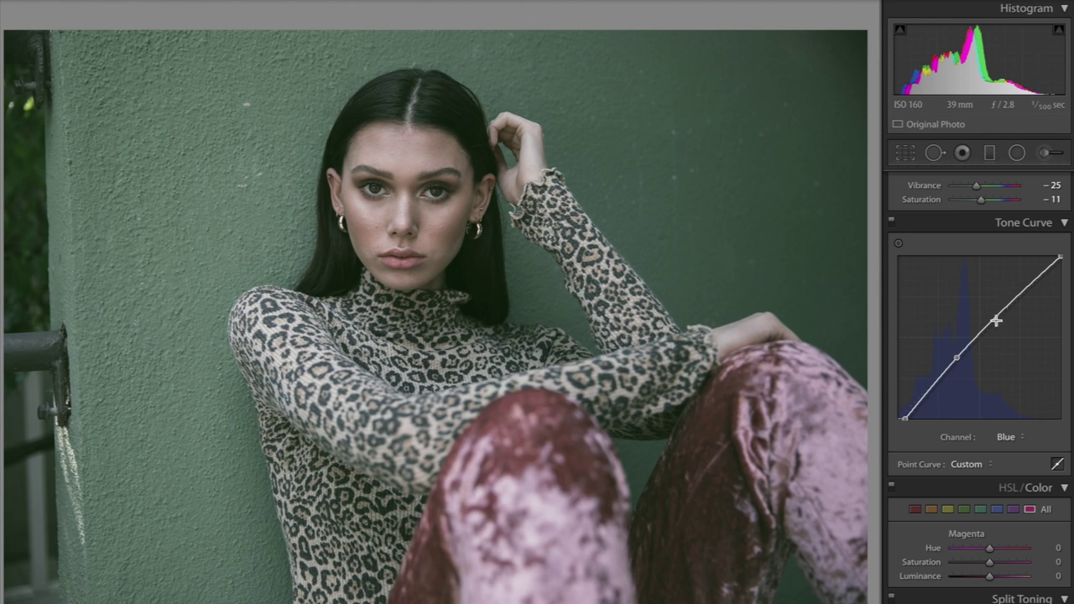
left_click_drag(995, 320, 996, 314)
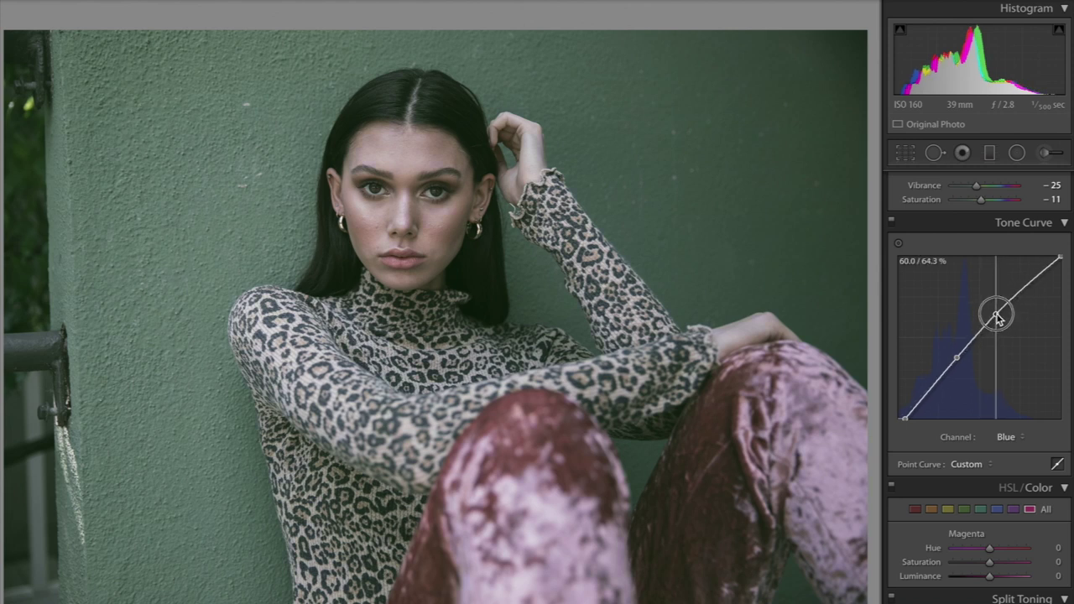
left_click_drag(1058, 257, 1046, 271)
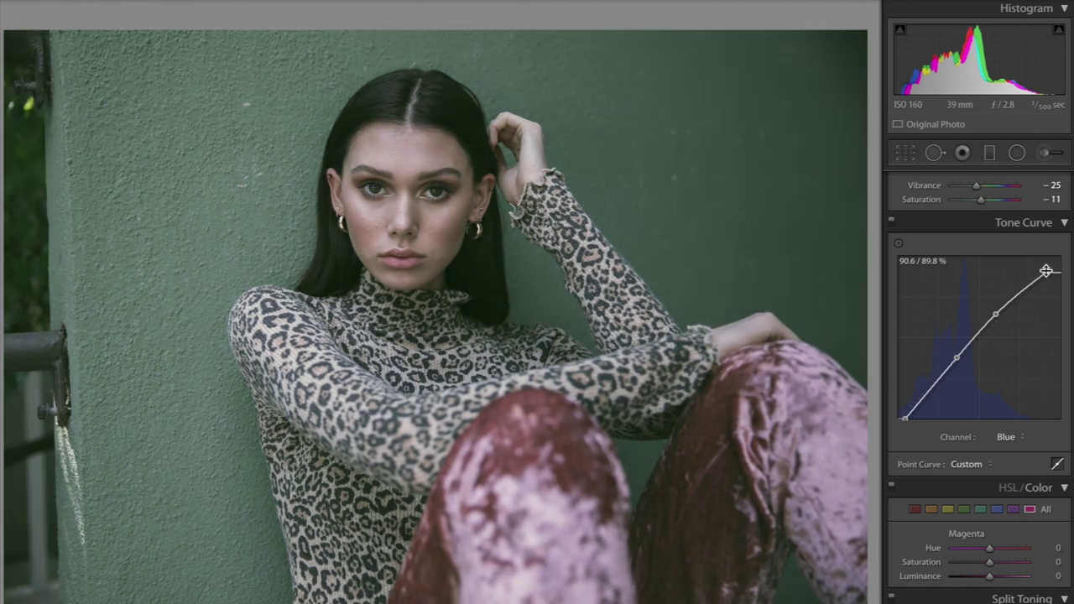
Nudge the Blue curve's two middle points slightly, shift its black point further inward, and compare the result with the original photo.
key("backslash")
key("backslash")
left_click(992, 316)
left_click_drag(956, 361, 954, 361)
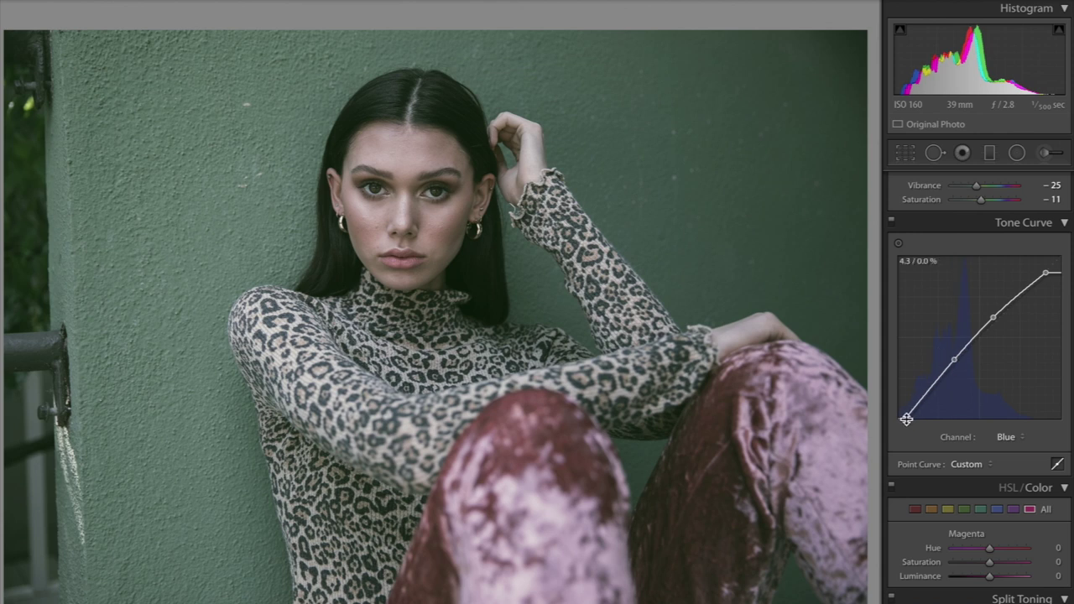
left_click_drag(906, 419, 913, 418)
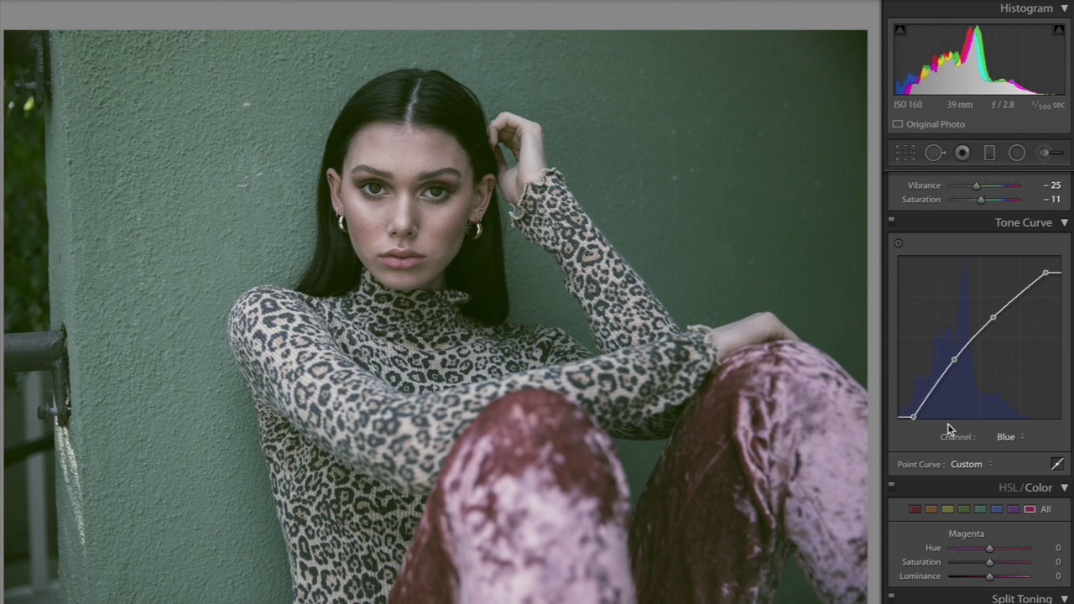
key("backslash")
key("backslash")
key("backslash")
key("backslash")
Select Green in the HSL colors and set the Split Toning highlights to Hue 85 and Saturation 8.
scroll(953, 427, "down", 5)
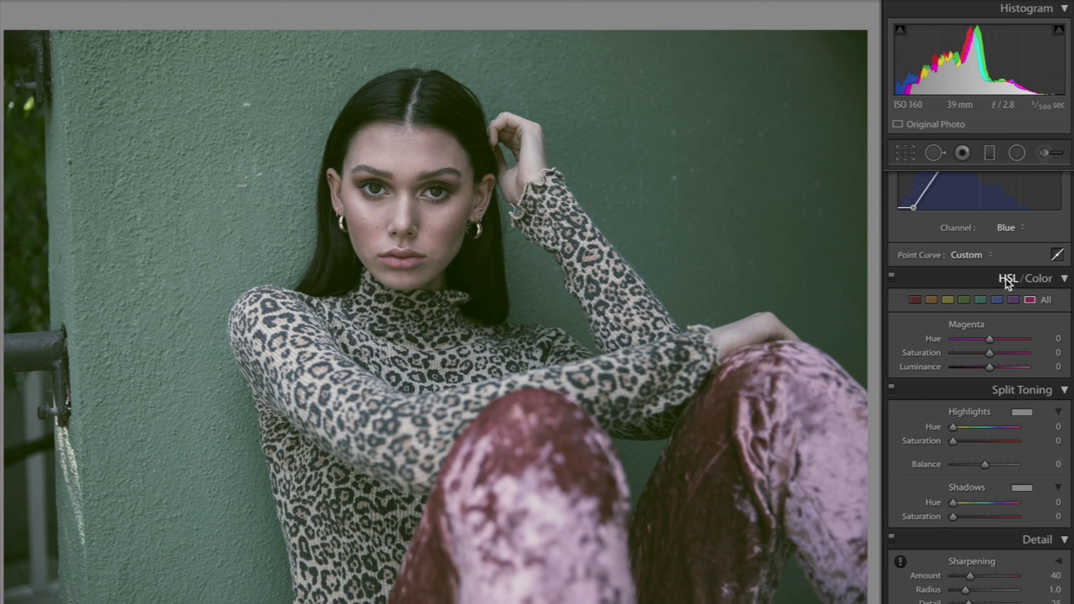
left_click(965, 300)
scroll(989, 262, "down", 2)
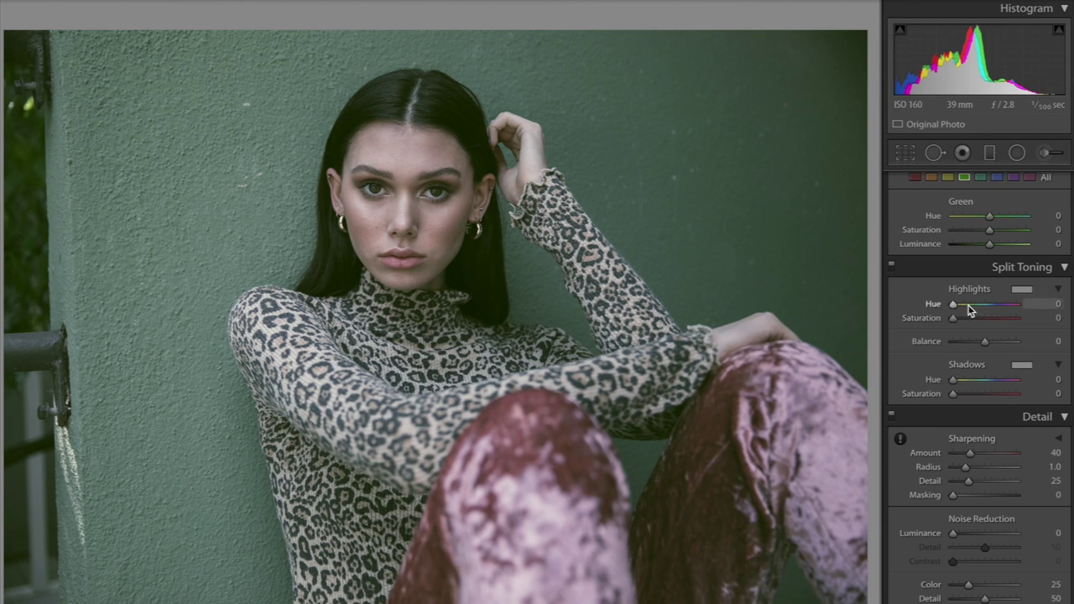
mouse_move(968, 310)
left_mouse_down()
mouse_move(979, 307)
mouse_move(959, 320)
left_mouse_up()
left_click(1022, 290)
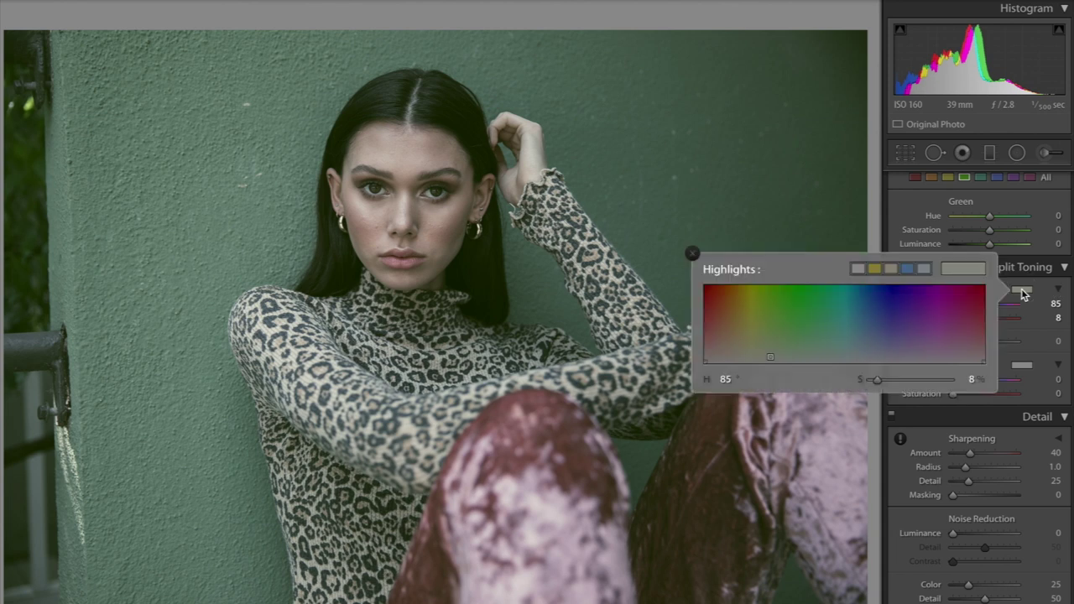
left_click(1062, 299)
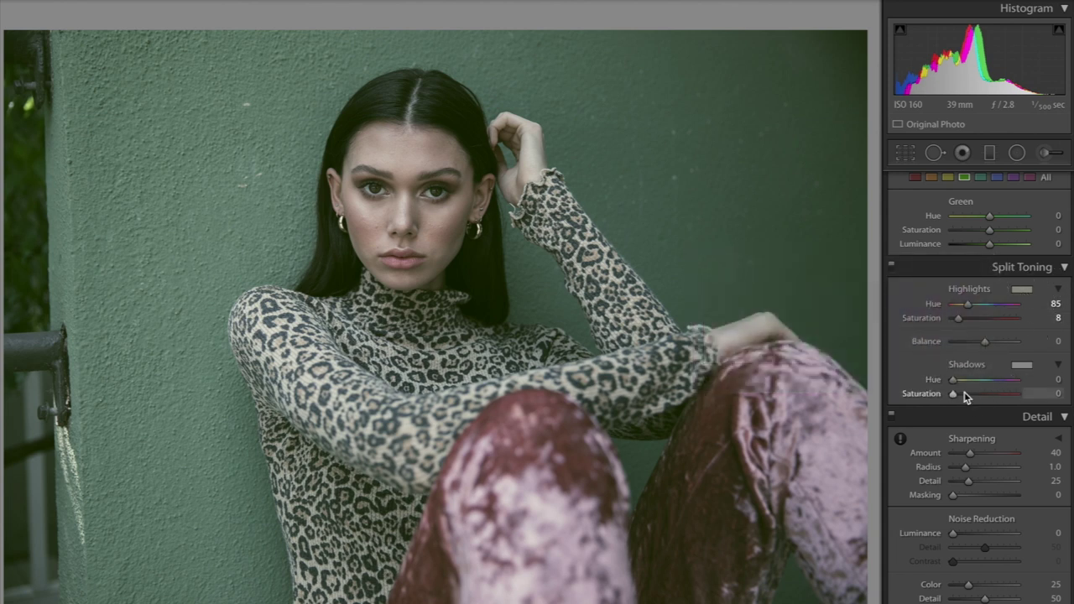
Set the Split Toning shadows to Hue 208 and Saturation 17.
mouse_move(990, 386)
left_mouse_down()
mouse_move(1000, 377)
mouse_move(992, 383)
left_mouse_up()
left_click(1019, 369)
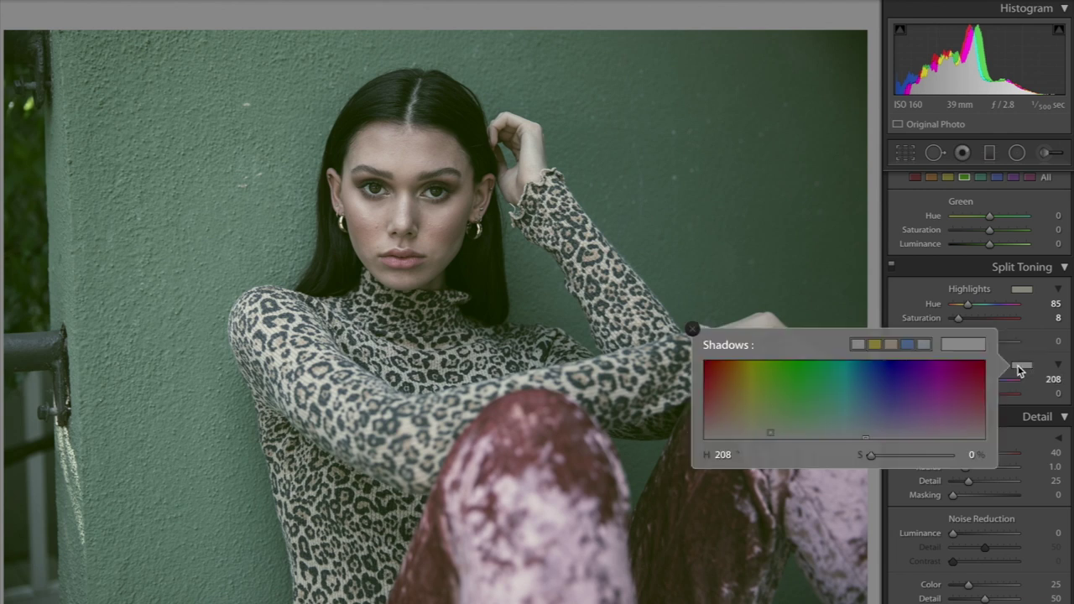
left_click(1019, 369)
left_click(1026, 369)
left_click(693, 331)
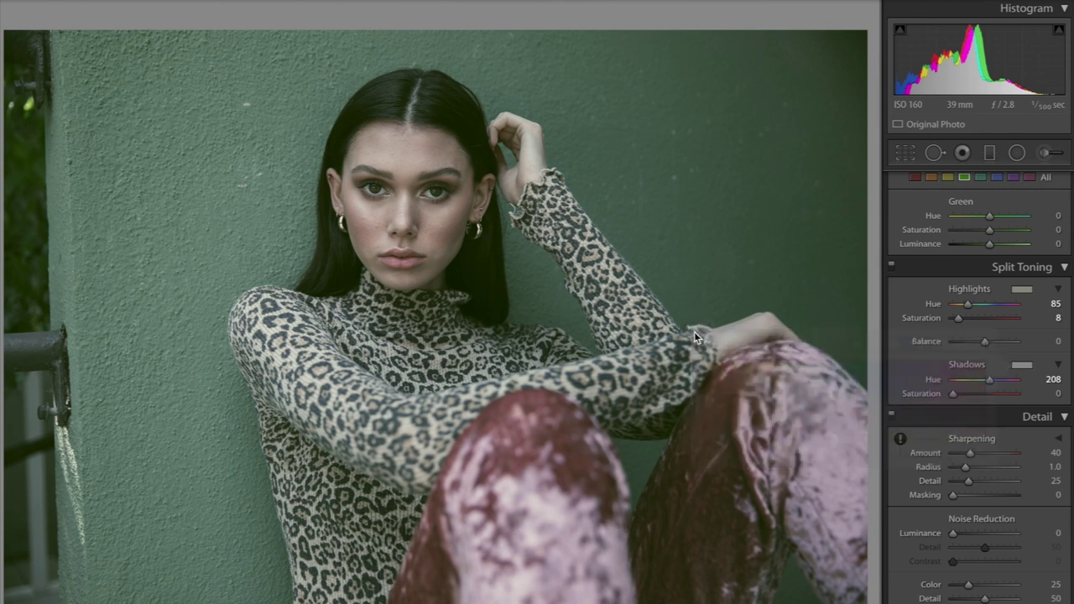
left_click(966, 393)
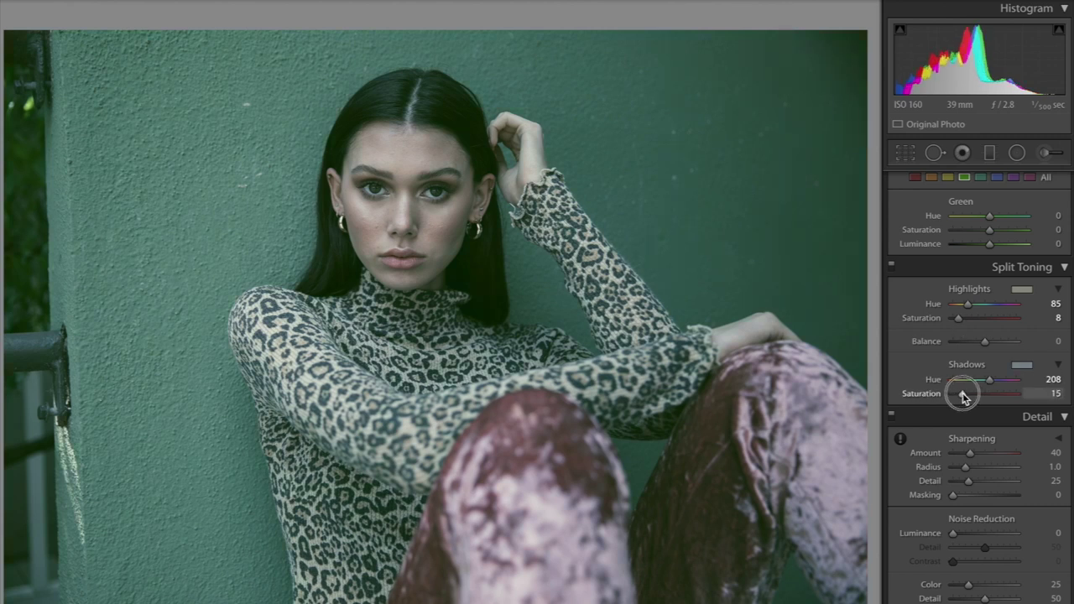
left_click_drag(963, 397, 966, 396)
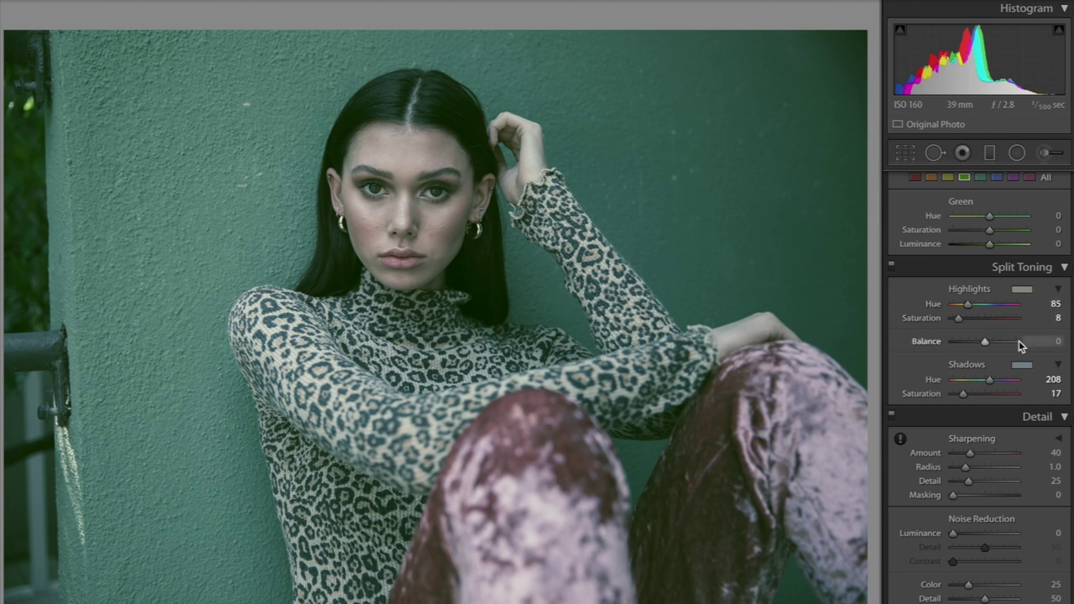
Compare the split-toned photo with the original.
scroll(1019, 341, "down", 1)
key("backslash")
key("backslash")
key("backslash")
key("backslash")
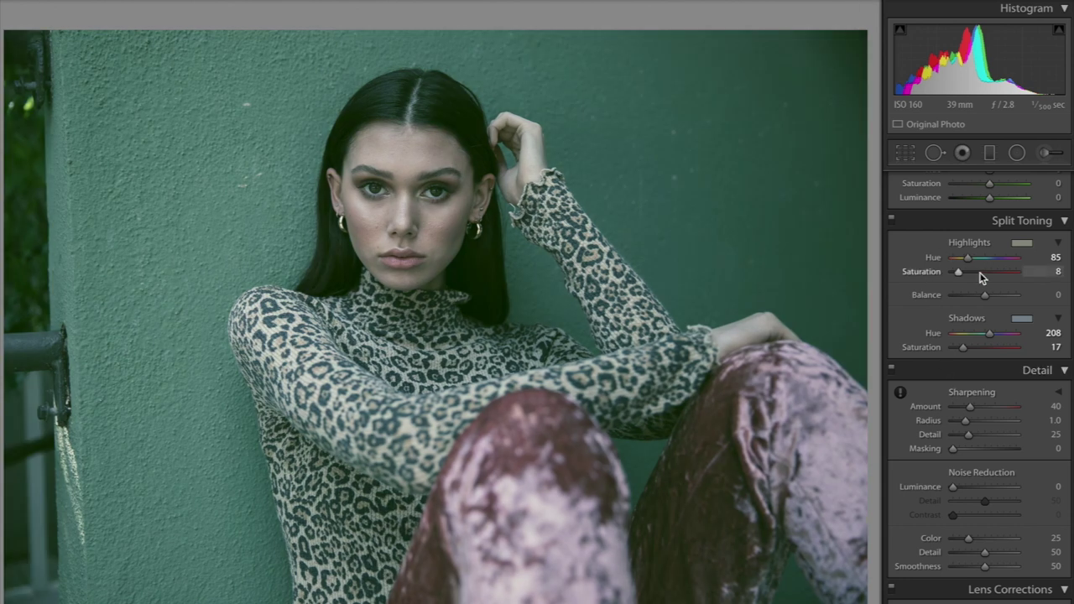
Test extreme Split Toning saturation and balance, undo the shadow saturation change, and leave Highlights Saturation at 46.
left_click_drag(982, 278, 1055, 269)
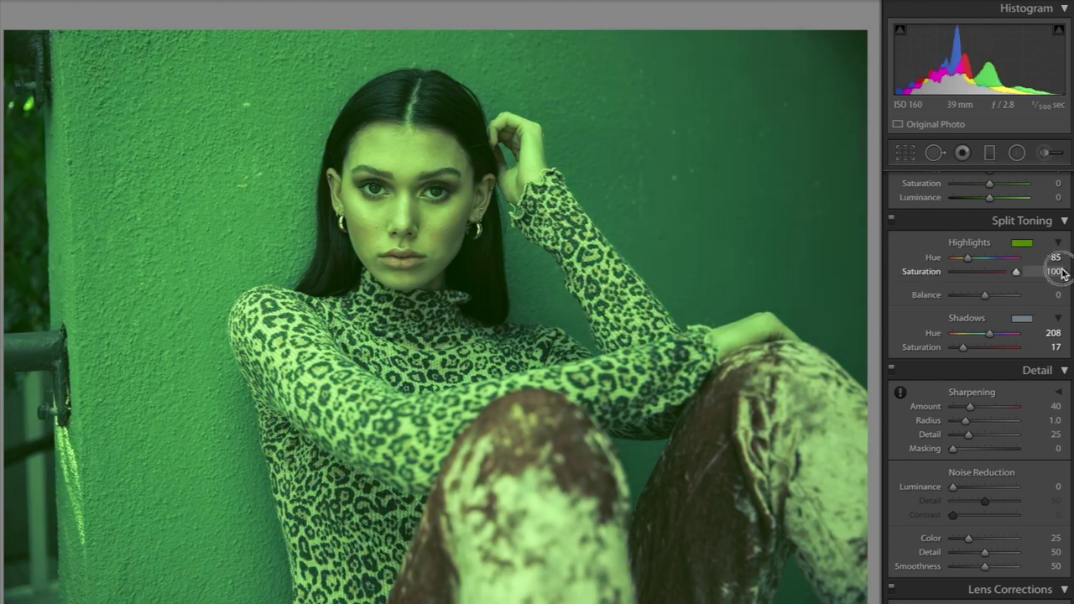
key("ctrl+z")
mouse_move(1000, 353)
left_mouse_down()
mouse_move(1012, 350)
mouse_move(971, 350)
mouse_move(1019, 353)
left_mouse_up()
key("ctrl+z")
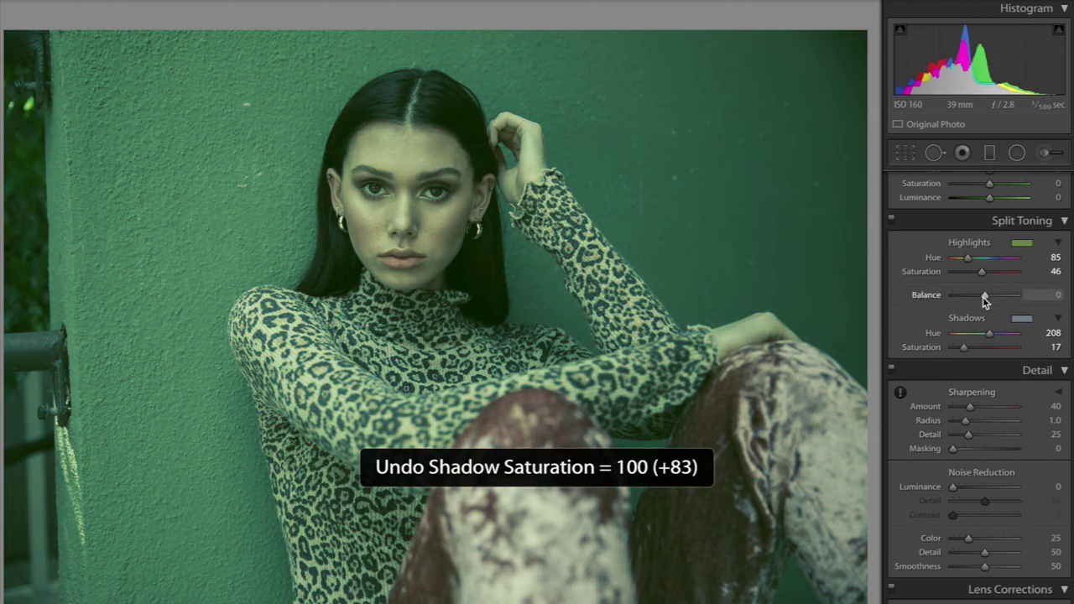
left_click_drag(983, 297, 1032, 299)
In Calibration, set the Shadows Tint to −100 and the Red Primary Saturation to −16.
scroll(1024, 428, "down", 5)
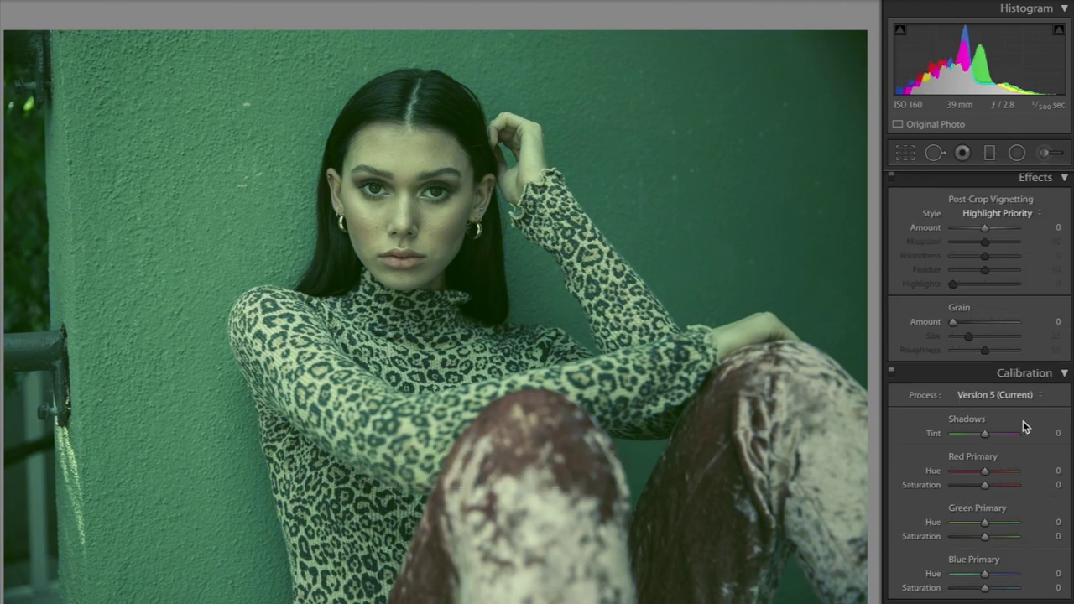
left_click_drag(985, 433, 934, 437)
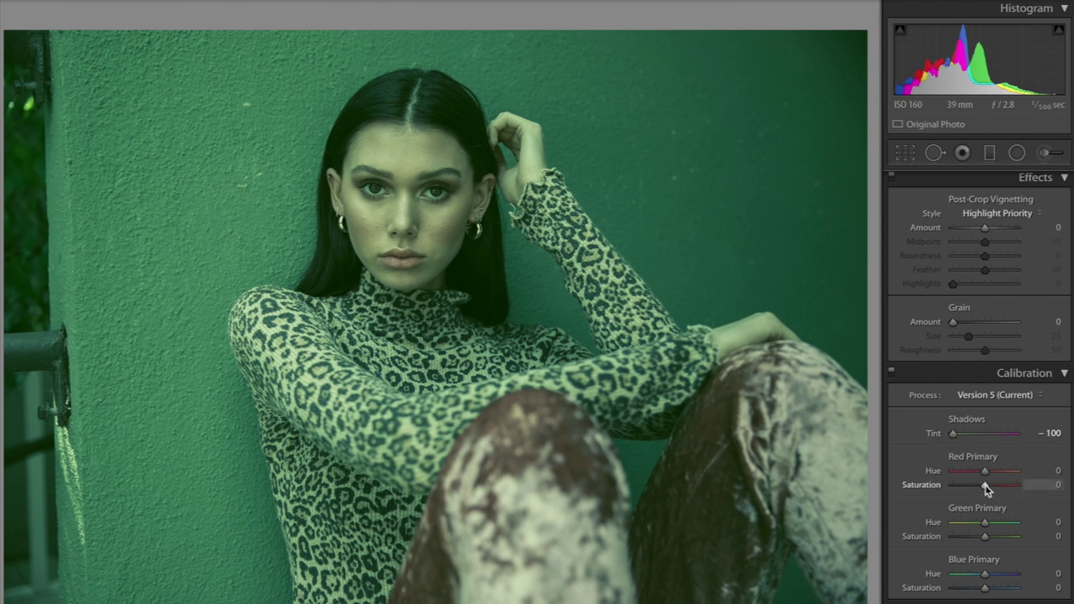
left_click_drag(983, 487, 980, 489)
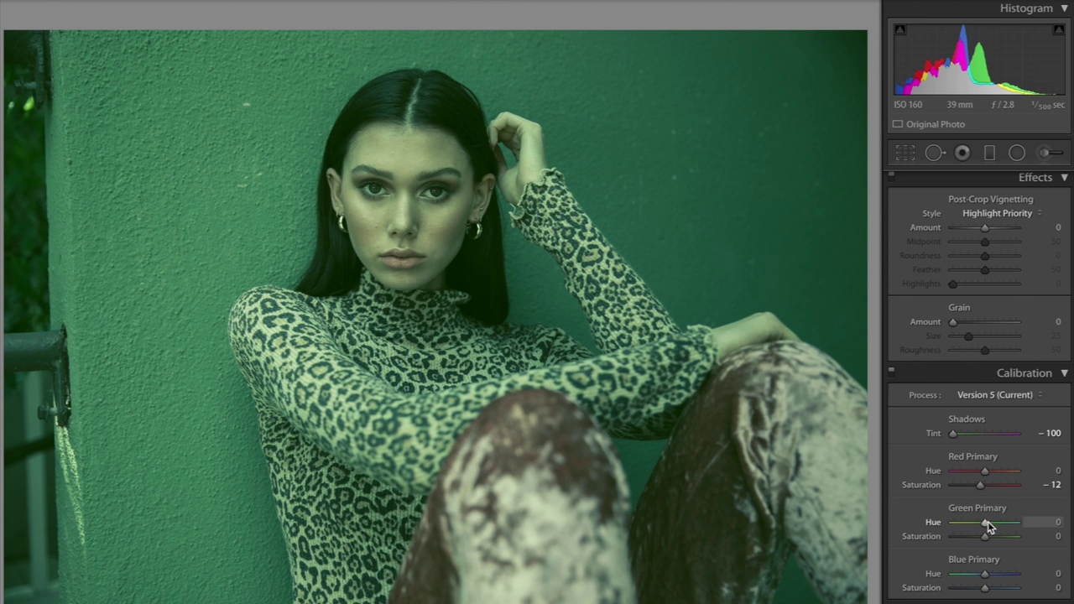
left_click_drag(982, 487, 983, 488)
Set the Green Primary to Hue −26 and Saturation −25, and the Blue Primary to Hue −19 and Saturation −3.
mouse_move(970, 523)
left_mouse_down()
mouse_move(959, 523)
mouse_move(978, 523)
mouse_move(978, 537)
left_mouse_up()
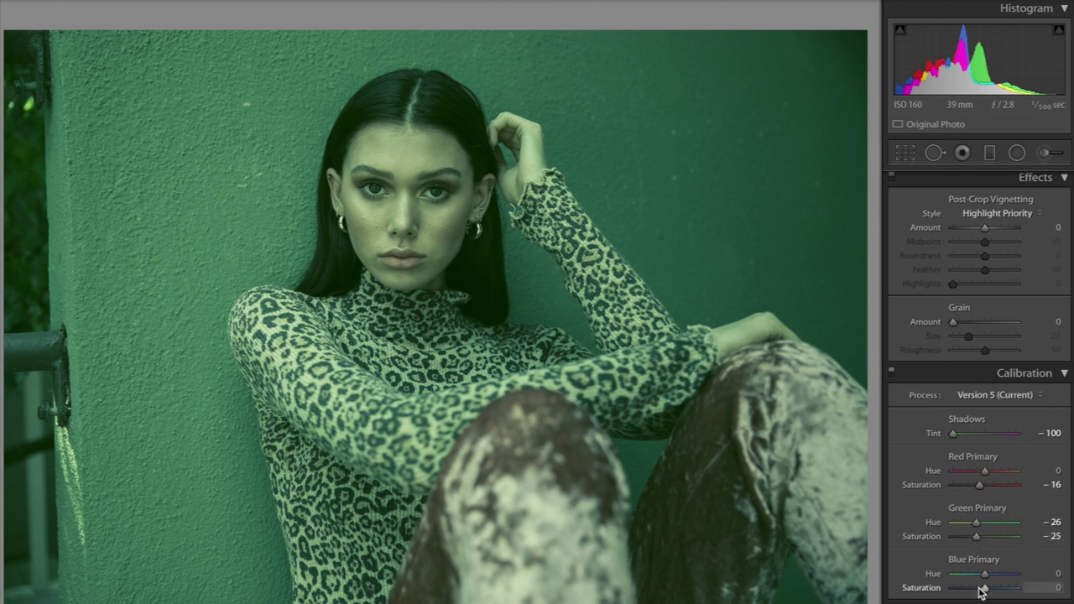
left_click_drag(985, 594, 979, 574)
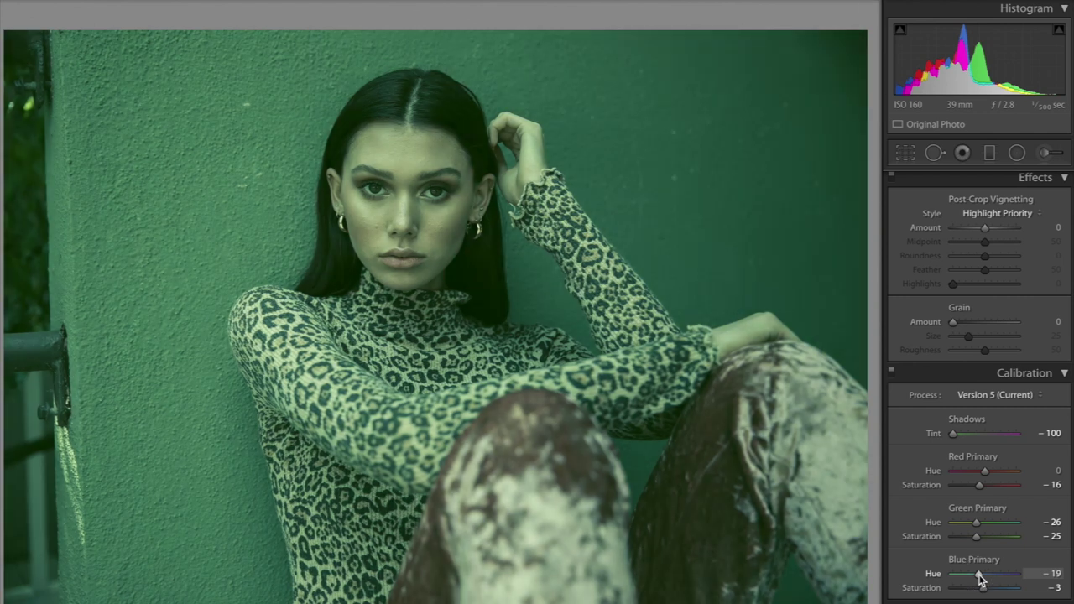
scroll(979, 576, "up", 15)
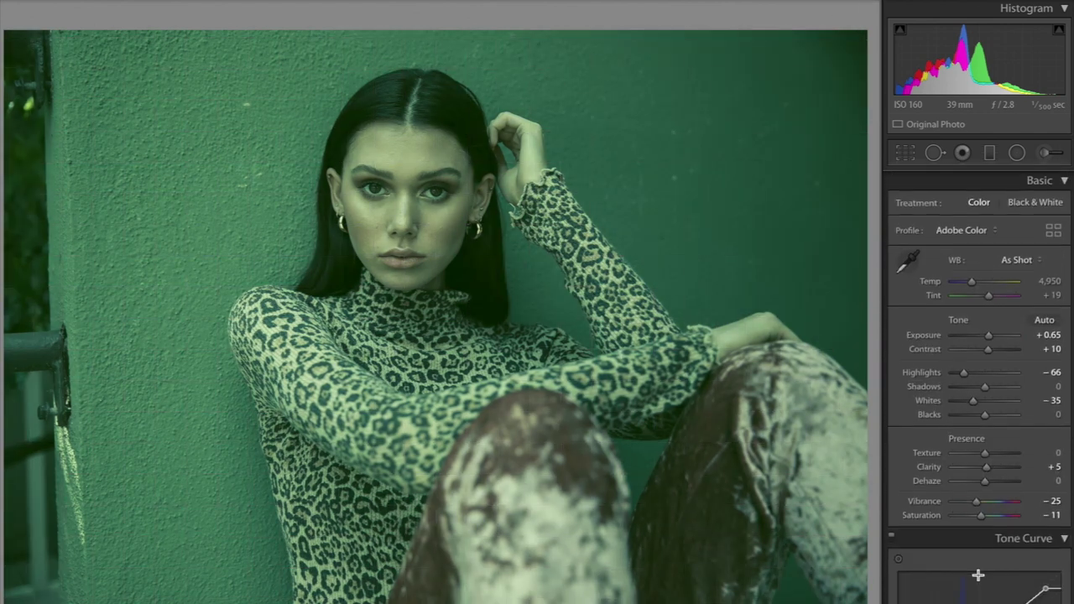
Set the Split Toning Highlights Saturation to 11 and Shadows Saturation to 18, comparing the result with the original photo.
key("ctrl+z")
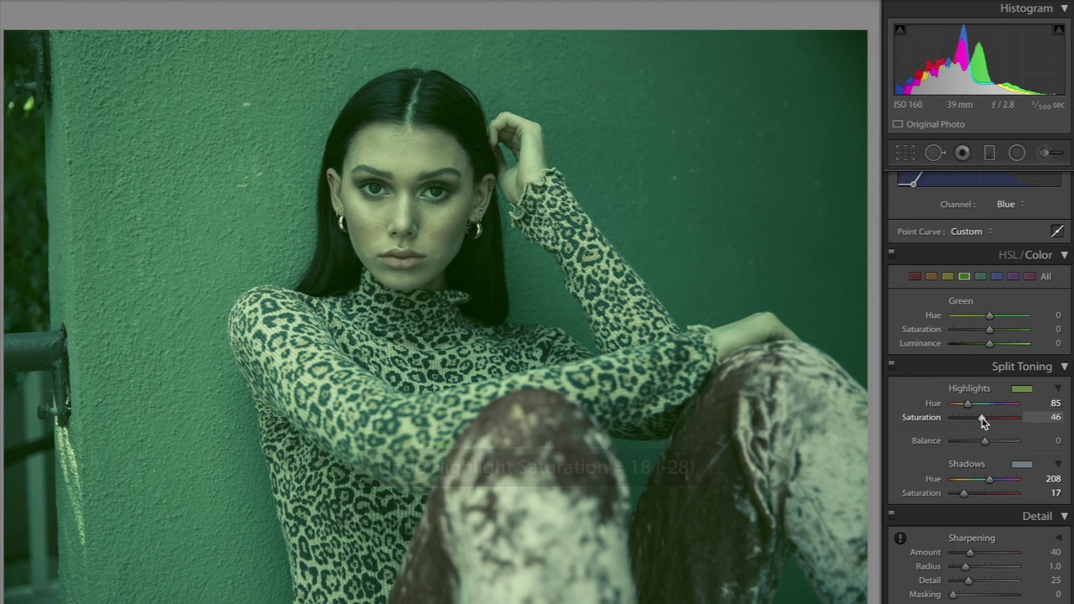
left_click_drag(982, 419, 962, 420)
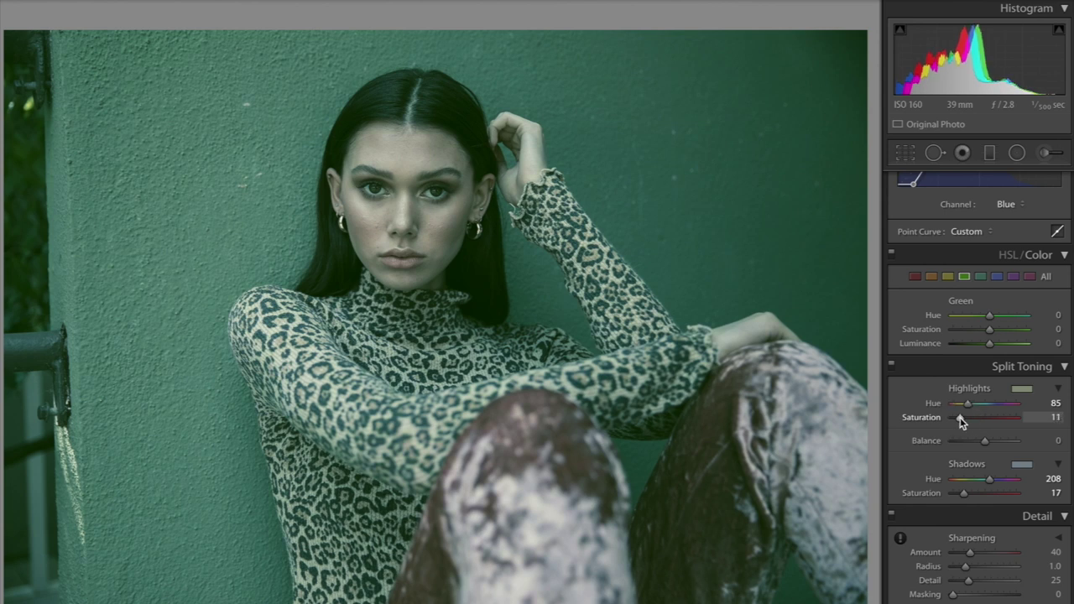
key("backslash")
key("backslash")
left_click_drag(976, 497, 965, 497)
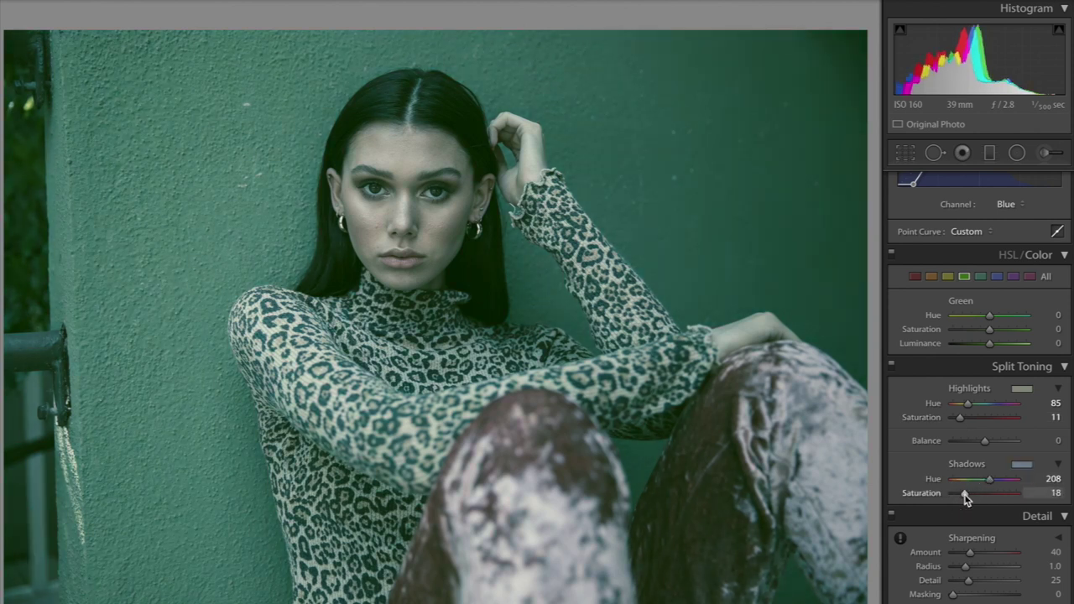
key("backslash")
key("backslash")
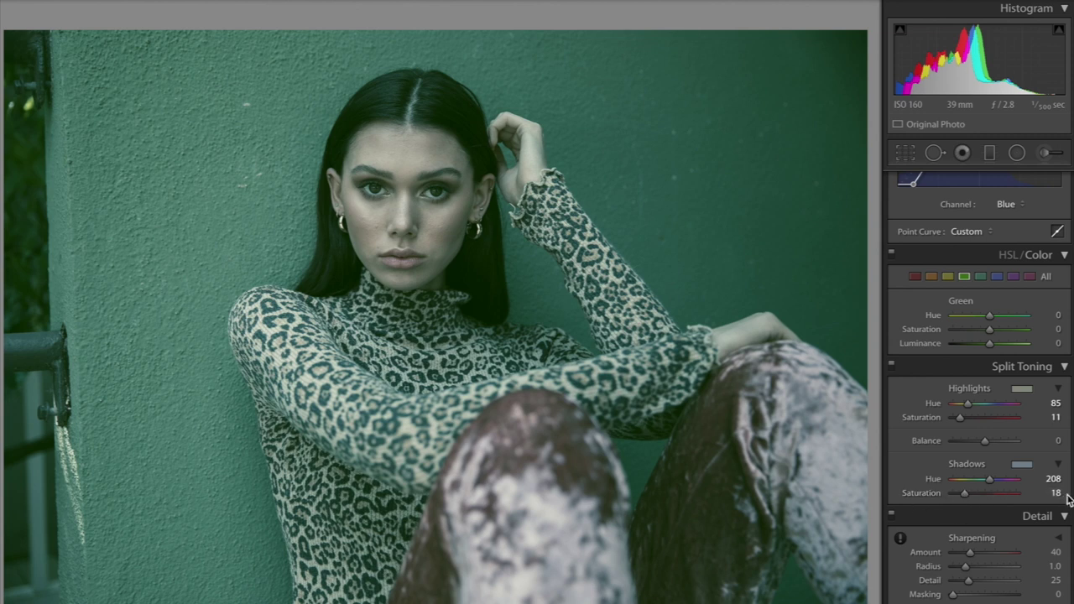
Warm the white balance to Temp 6,163 with Tint +57 and compare the result with the original photo.
scroll(1063, 497, "up", 10)
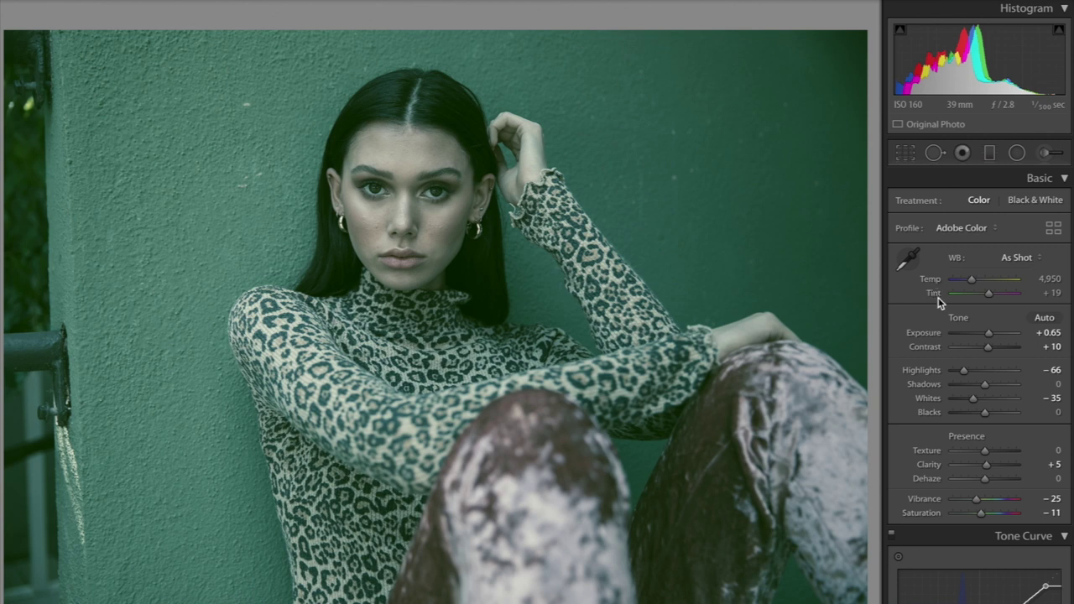
left_click_drag(973, 285, 978, 287)
mouse_move(978, 285)
left_mouse_down()
mouse_move(998, 296)
mouse_move(961, 285)
mouse_move(997, 286)
mouse_move(976, 287)
left_mouse_up()
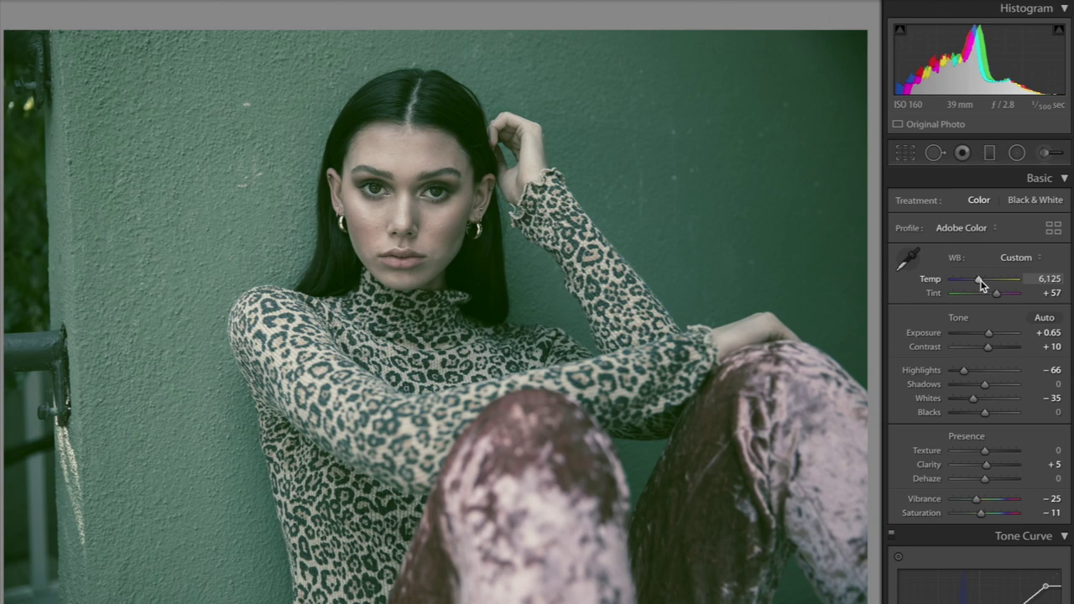
mouse_move(983, 286)
left_mouse_down()
mouse_move(954, 280)
mouse_move(1007, 281)
mouse_move(983, 286)
left_mouse_up()
key("backslash")
key("backslash")
key("backslash")
key("backslash")
On the Green tone curve, lift the black point, lower the shadows point, set the midtone point to about 52.2 / 54.5 %, and compare with the original.
scroll(919, 493, "down", 5)
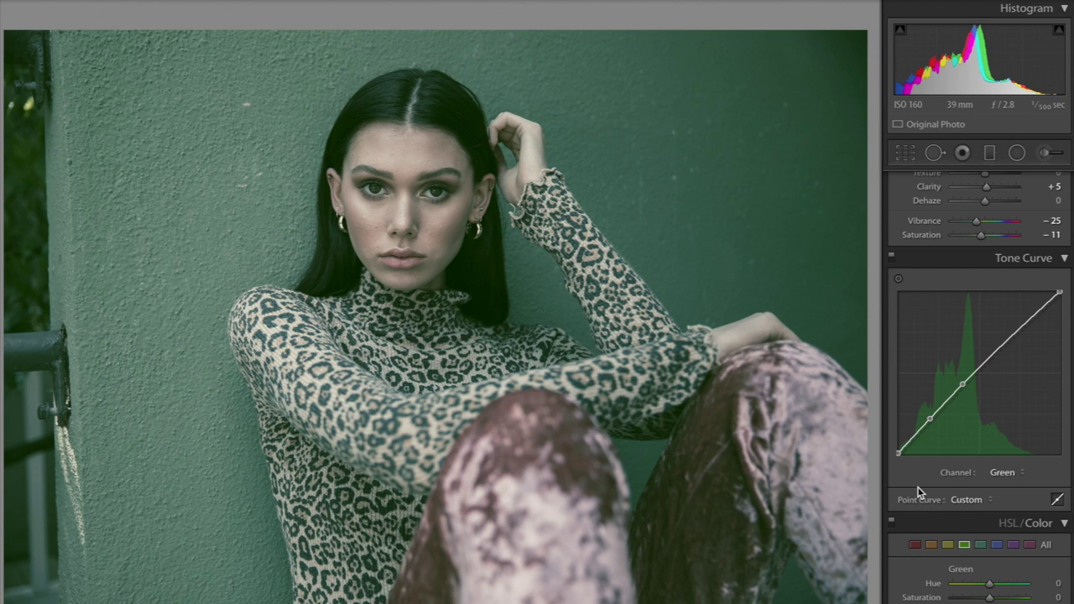
left_click_drag(926, 420, 930, 421)
left_click_drag(962, 383, 983, 362)
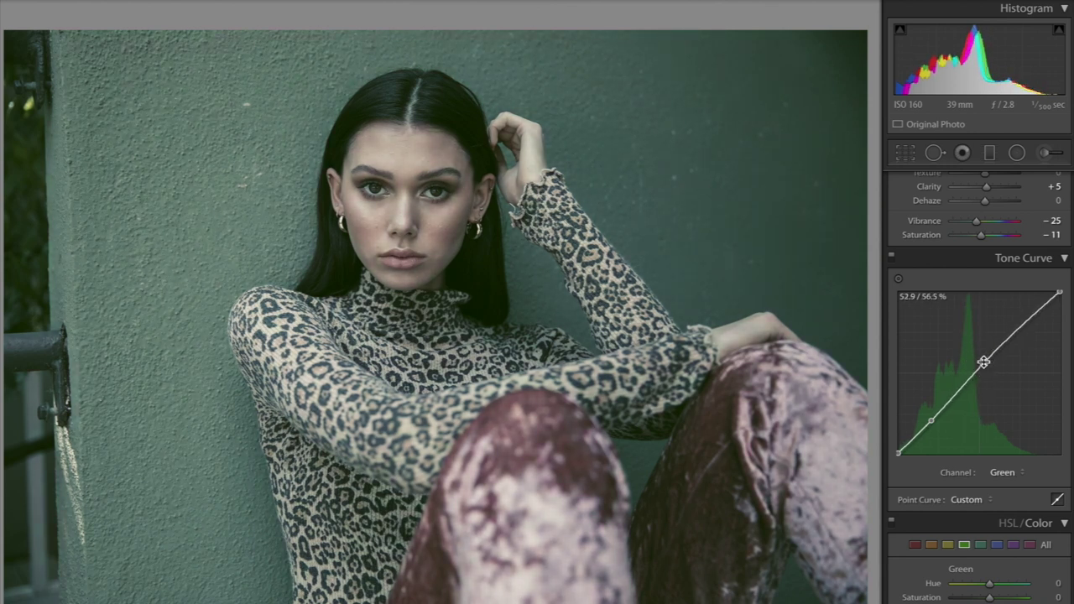
left_click_drag(899, 452, 898, 434)
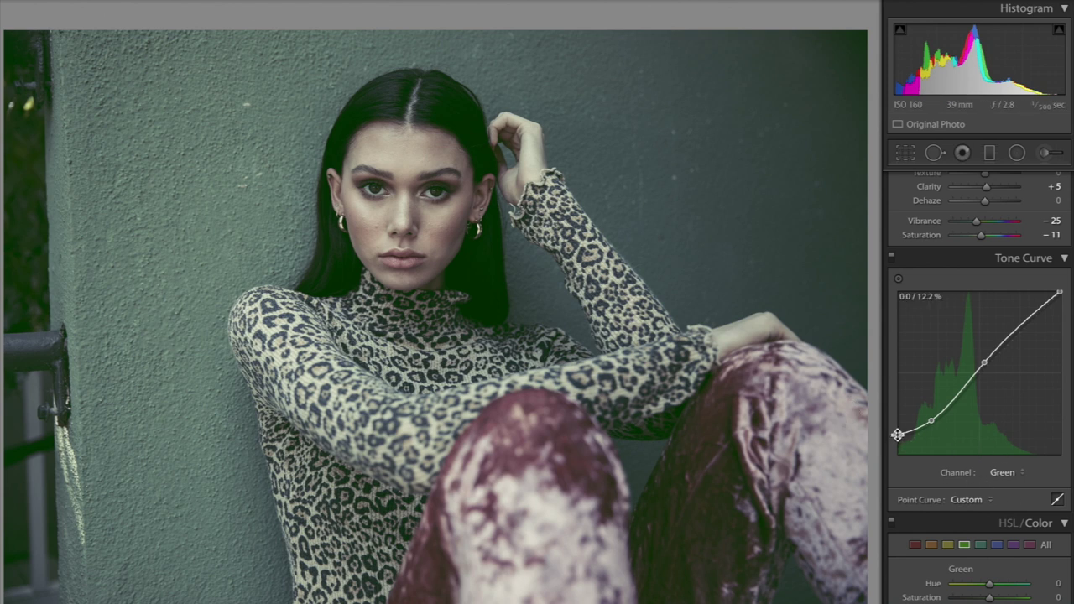
left_click_drag(898, 435, 929, 425)
left_click_drag(982, 367, 985, 367)
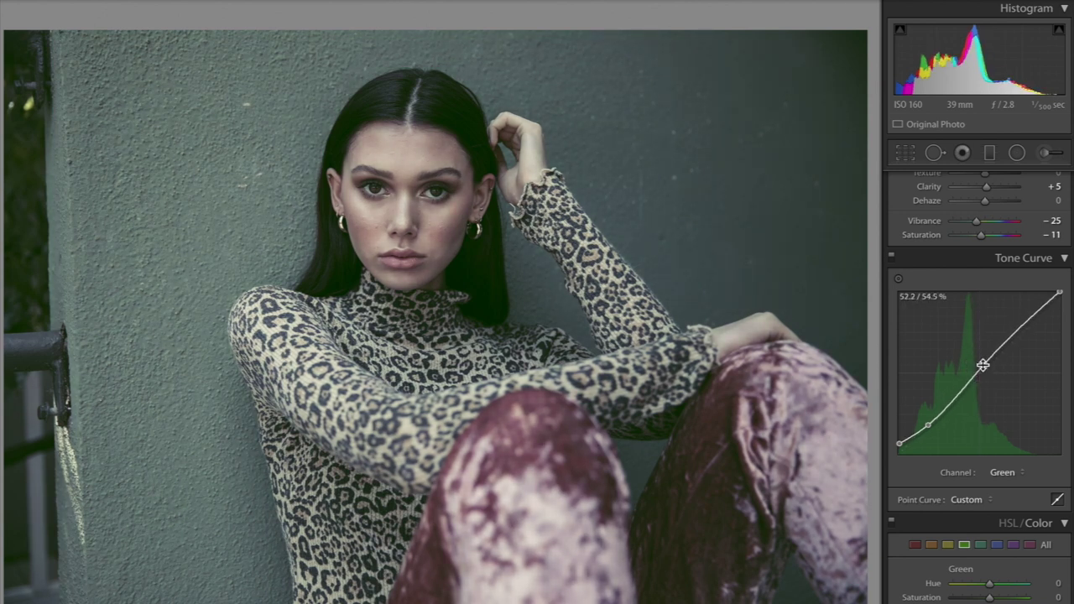
key("backslash")
key("backslash")
key("backslash")
key("backslash")
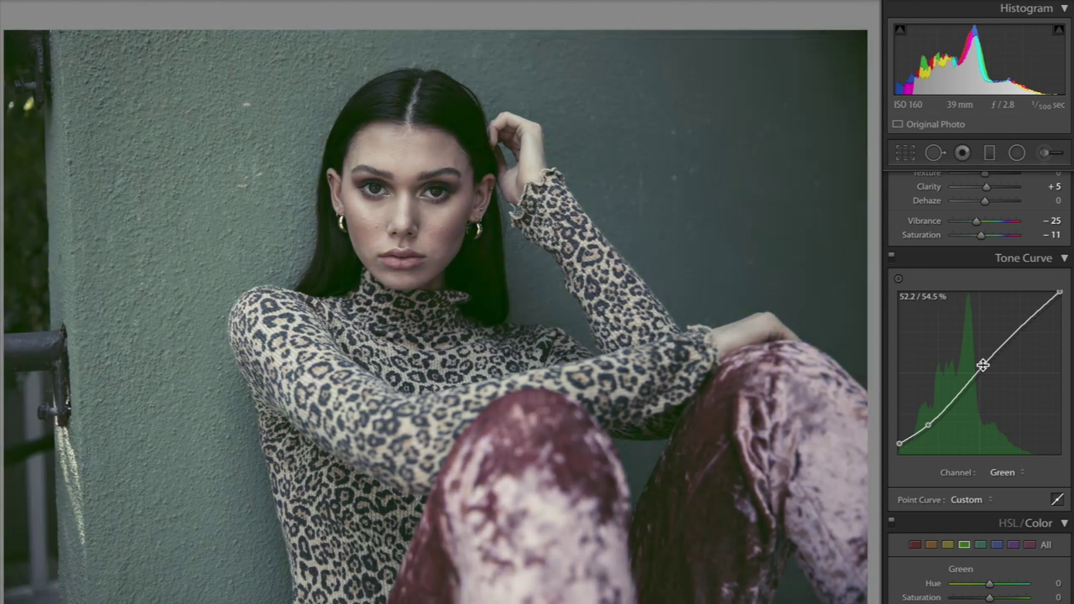
On the Blue tone curve, shift the black point slightly darker-side and set points at about 27.5 / 26.3 % and 56.9 / 61.2 %.
left_click(1002, 473)
left_click(1000, 483)
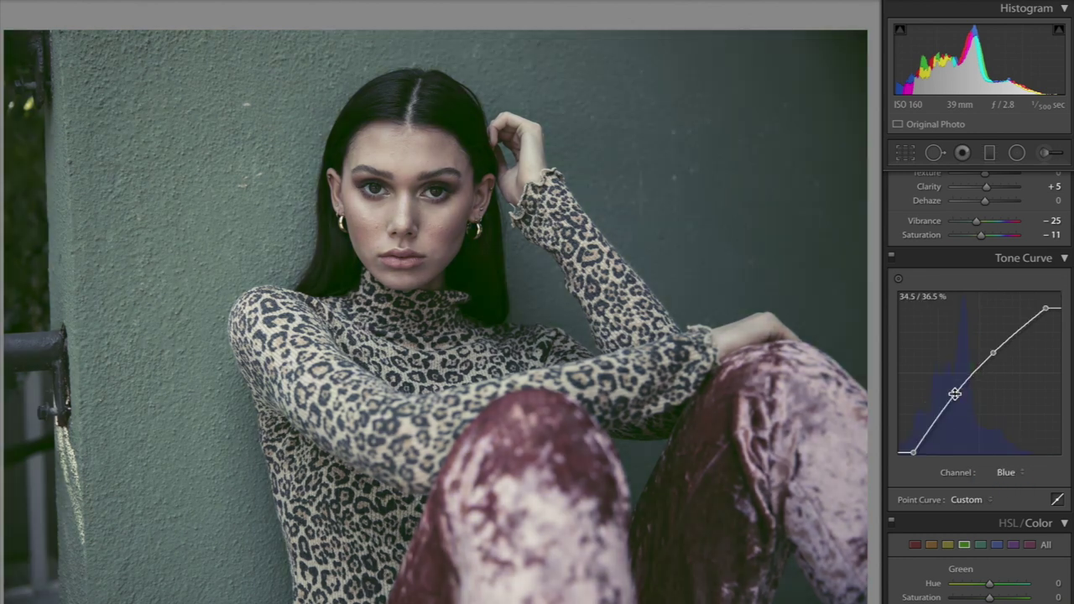
left_click_drag(955, 394, 954, 401)
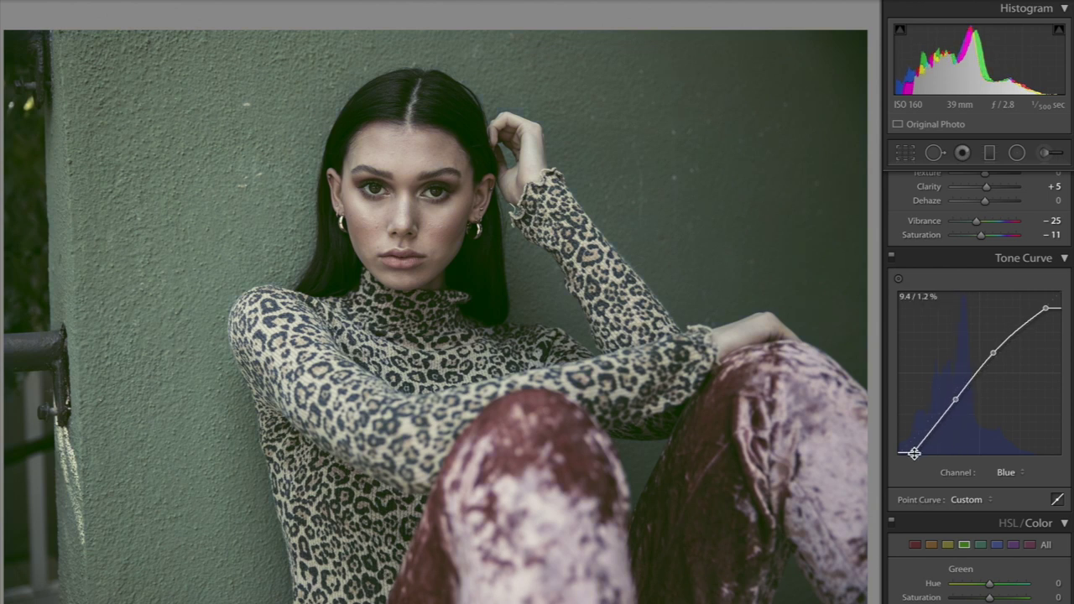
mouse_move(914, 453)
left_mouse_down()
mouse_move(908, 464)
mouse_move(909, 455)
left_mouse_up()
left_click_drag(992, 353, 989, 354)
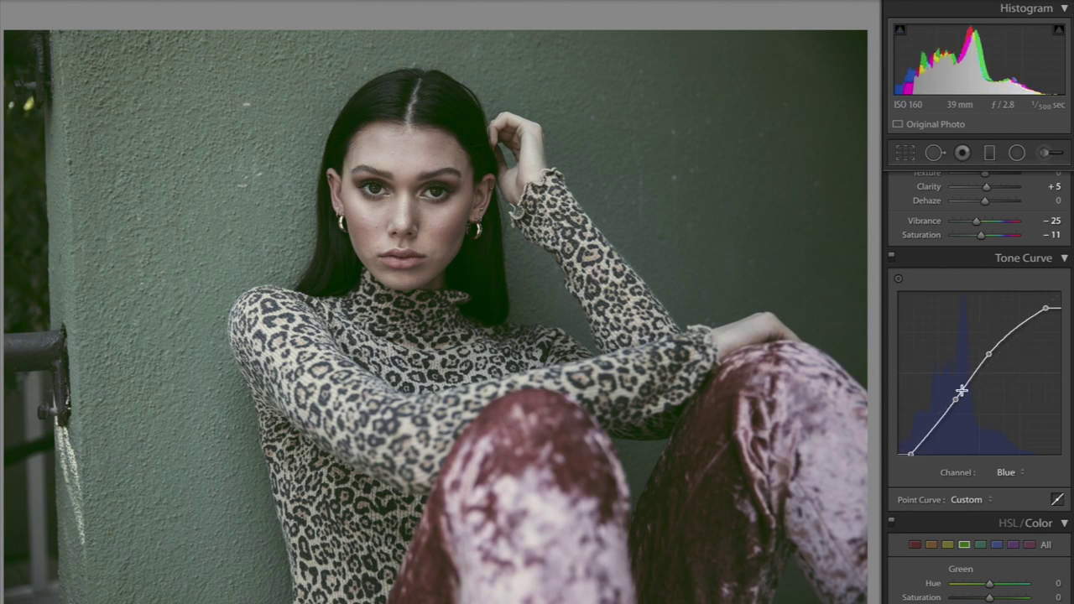
left_click_drag(961, 390, 946, 410)
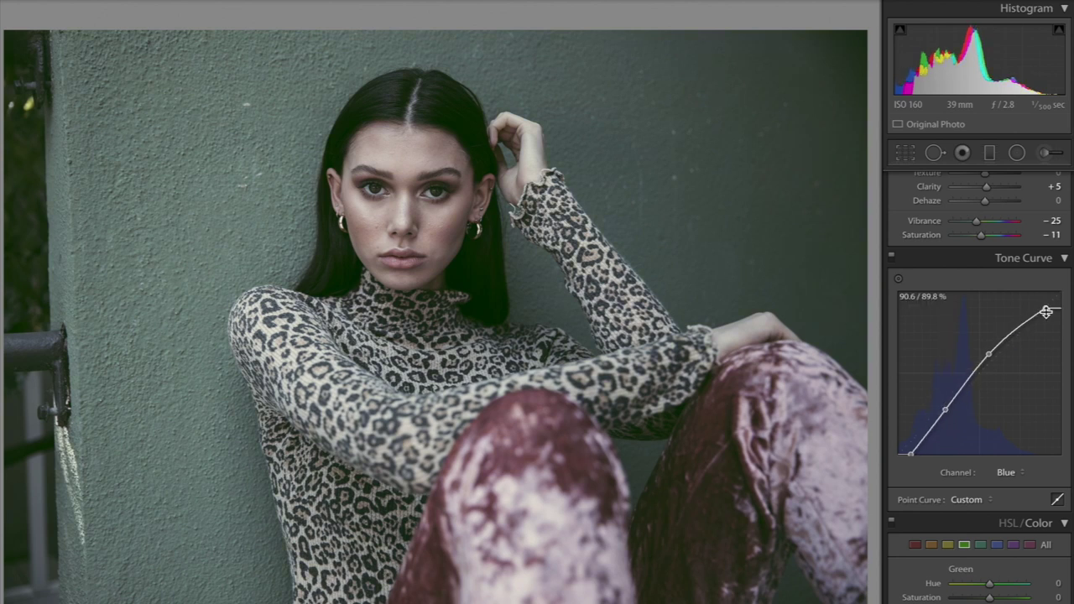
mouse_move(1046, 312)
left_mouse_down()
mouse_move(1060, 305)
mouse_move(1047, 306)
left_mouse_up()
left_click_drag(994, 351, 990, 354)
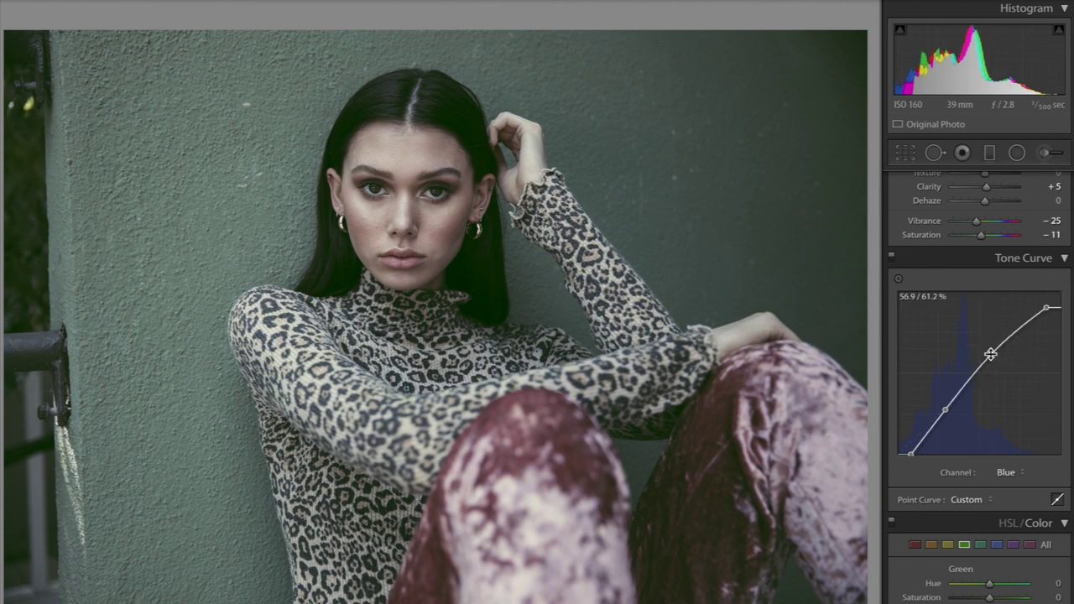
left_click_drag(942, 410, 944, 414)
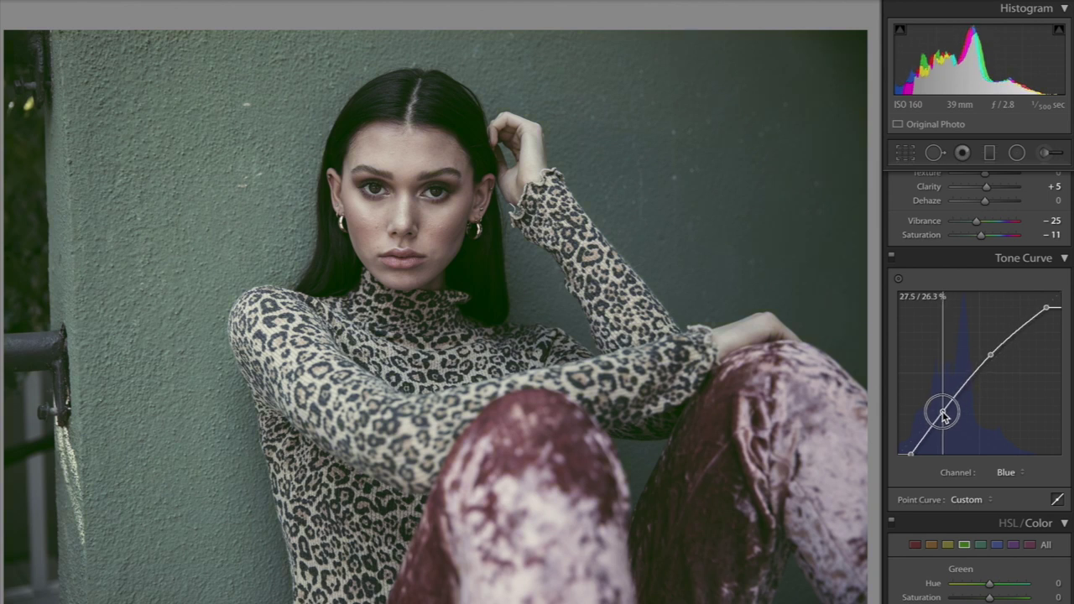
On the RGB tone curve, slightly raise the shadows and upper-midtone points, fine-tune both endpoints, and compare with the original photo.
left_click(1006, 472)
left_click(1004, 437)
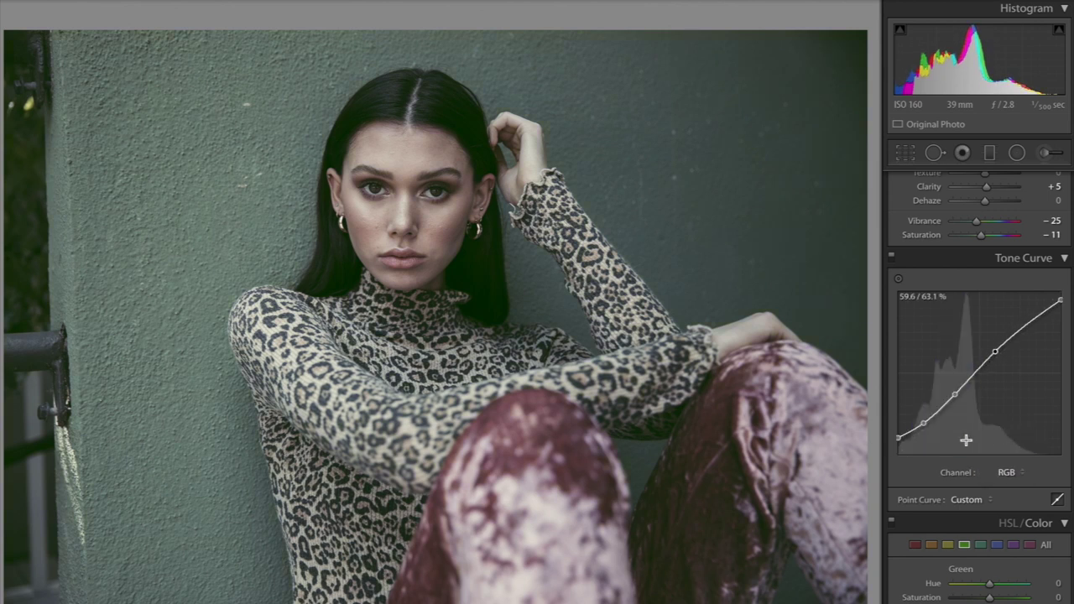
left_click_drag(927, 417, 957, 399)
left_click_drag(995, 352, 998, 348)
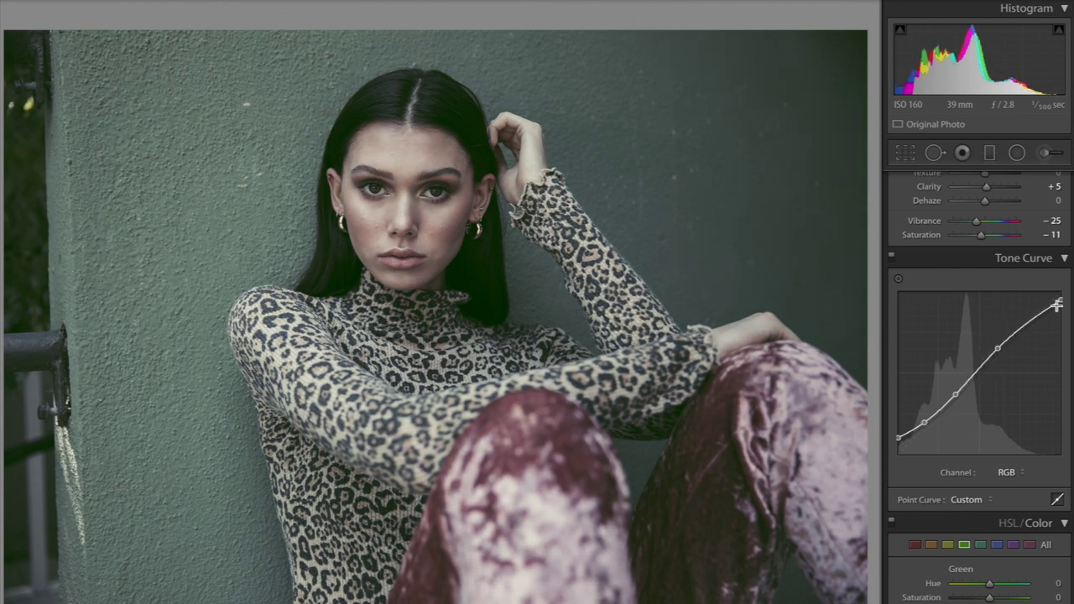
left_click_drag(1060, 301, 1062, 304)
key("backslash")
key("backslash")
left_click_drag(924, 422, 897, 439)
key("backslash")
key("backslash")
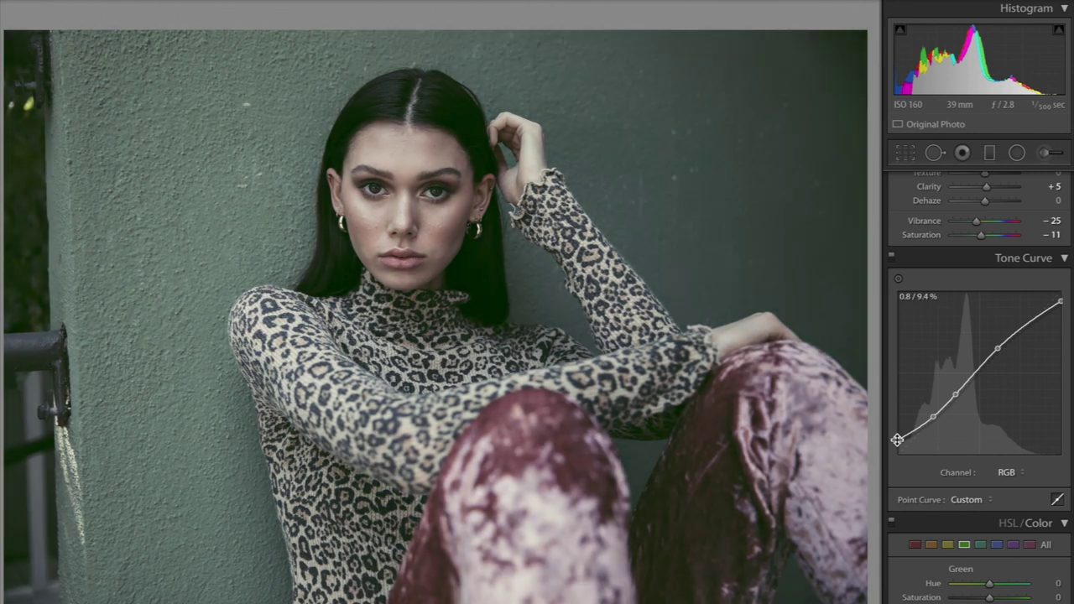
key("backslash")
key("backslash")
Set Temp to 5,709 and Contrast to +21, comparing the result with the original photo.
scroll(897, 440, "up", 5)
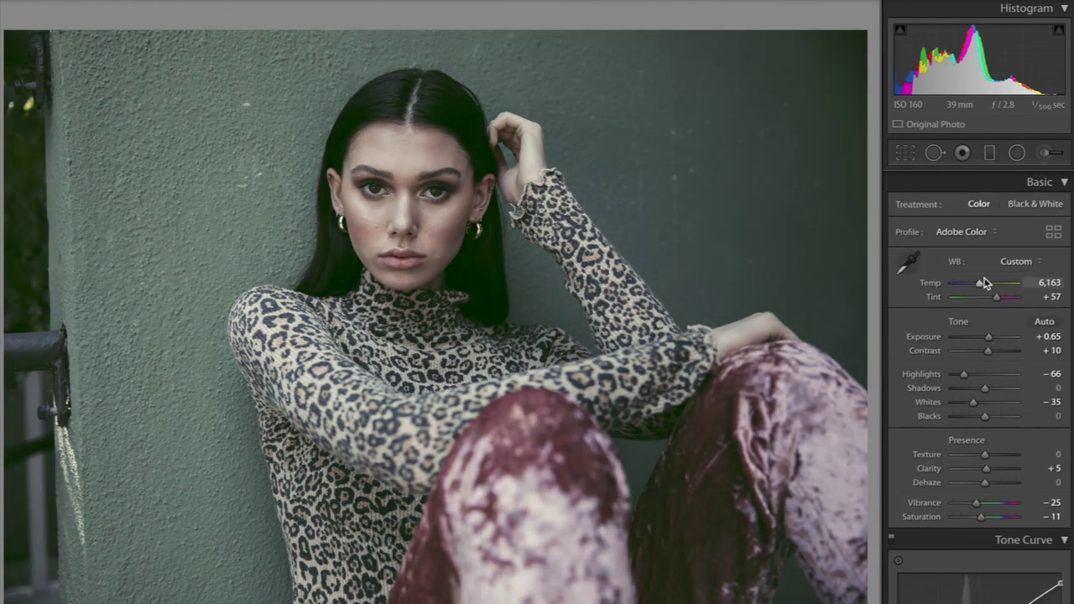
left_click_drag(982, 285, 979, 280)
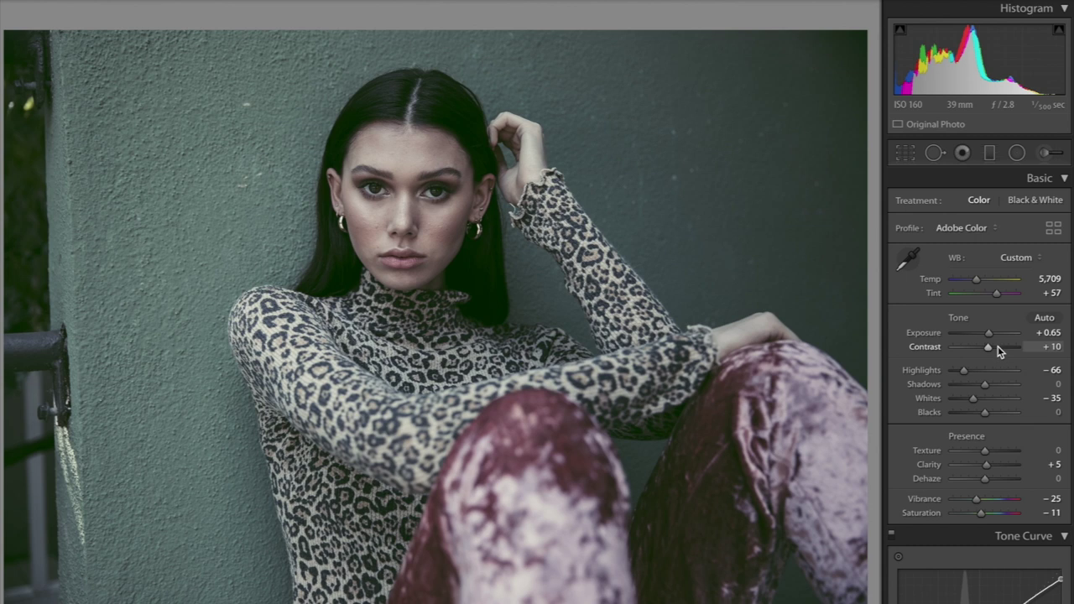
left_click_drag(998, 346, 986, 375)
key("backslash")
key("backslash")
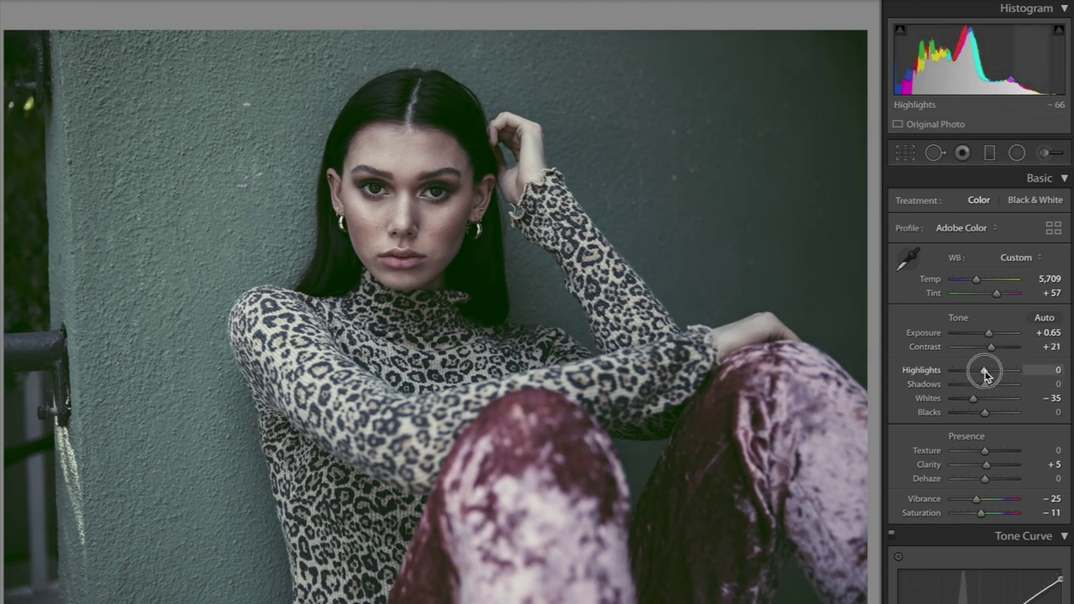
Add manual lens vignetting with Amount −31 and Midpoint 46, and compare the result with the original photo.
scroll(990, 302, "down", 10)
mouse_move(985, 443)
left_mouse_down()
mouse_move(1004, 449)
mouse_move(971, 444)
mouse_move(980, 447)
mouse_move(931, 465)
mouse_move(1022, 467)
mouse_move(965, 464)
mouse_move(981, 462)
left_mouse_up()
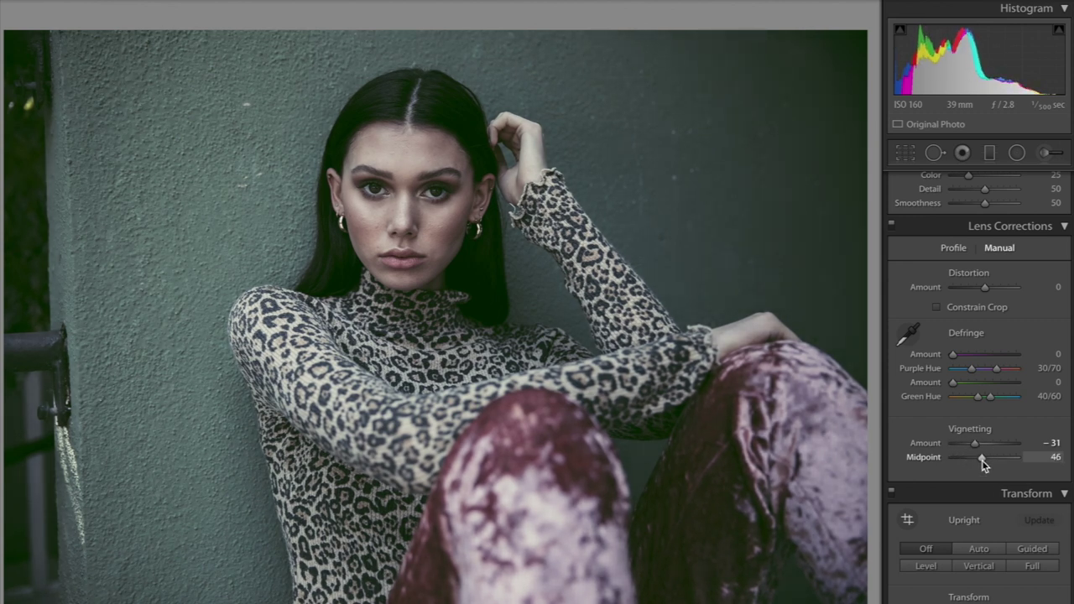
scroll(973, 400, "up", 10)
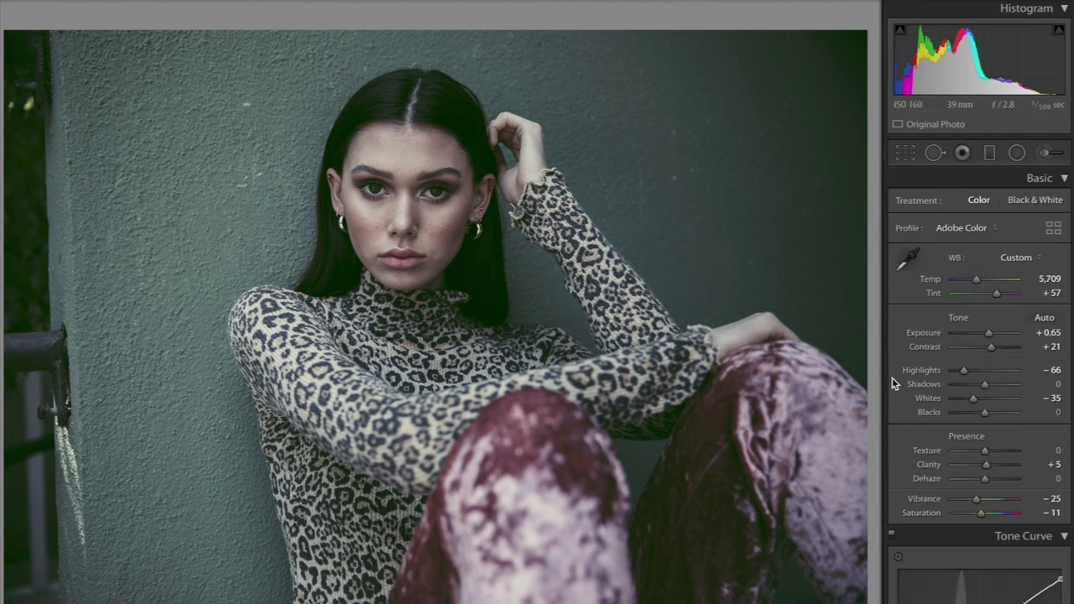
key("backslash")
key("backslash")
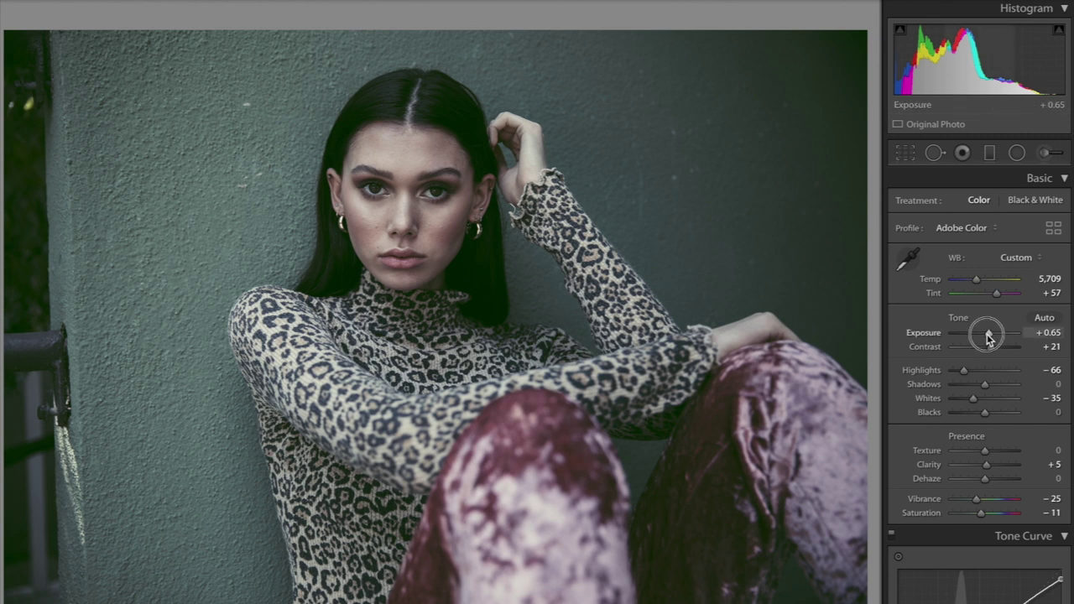
Set Exposure to +0.30, Blacks to −6 and Clarity to +10.
left_click_drag(988, 335, 986, 336)
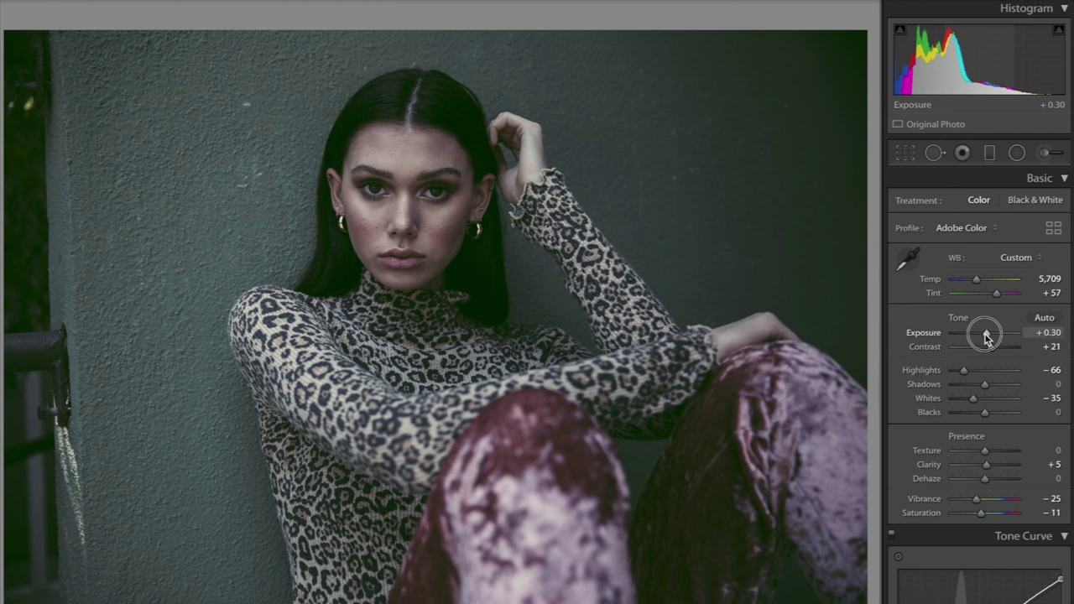
left_click_drag(985, 413, 983, 422)
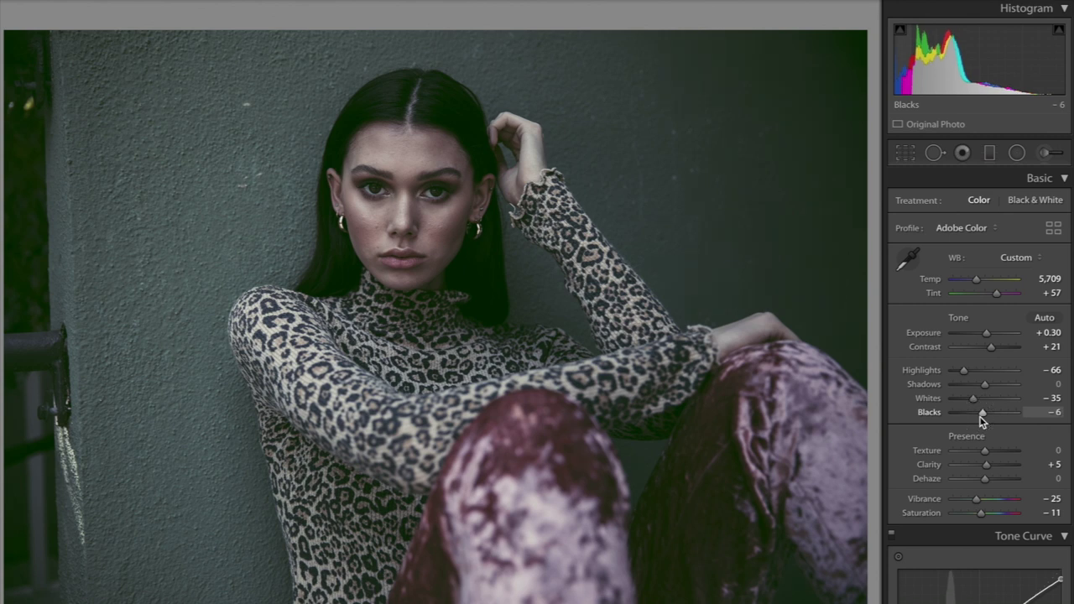
key("backslash")
key("backslash")
left_click_drag(988, 474, 991, 471)
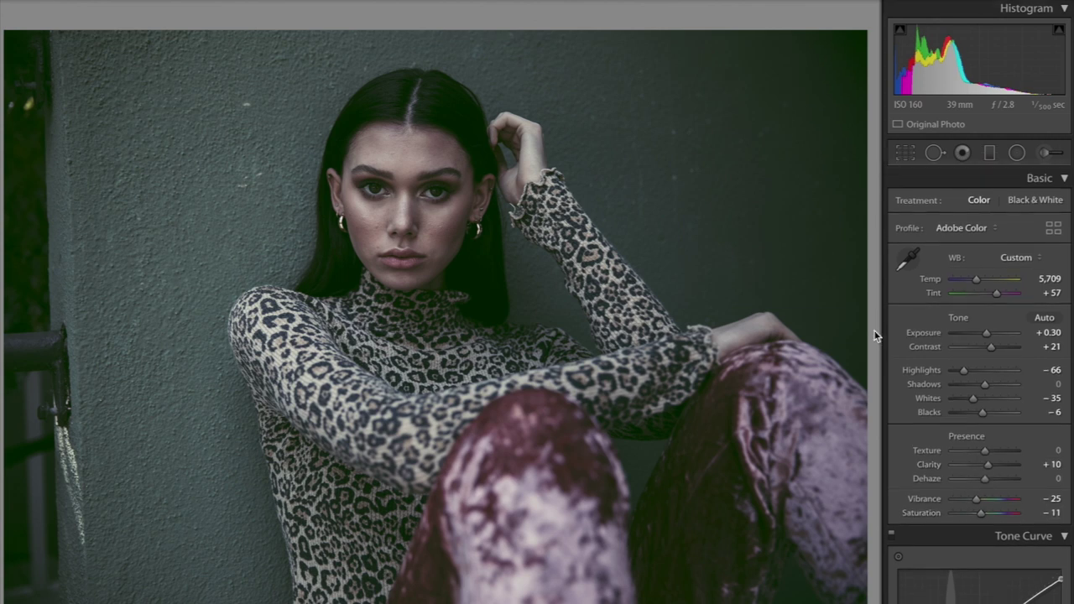
Compare the darkened, vignetted photo with the original several times.
key("backslash")
key("backslash")
key("backslash")
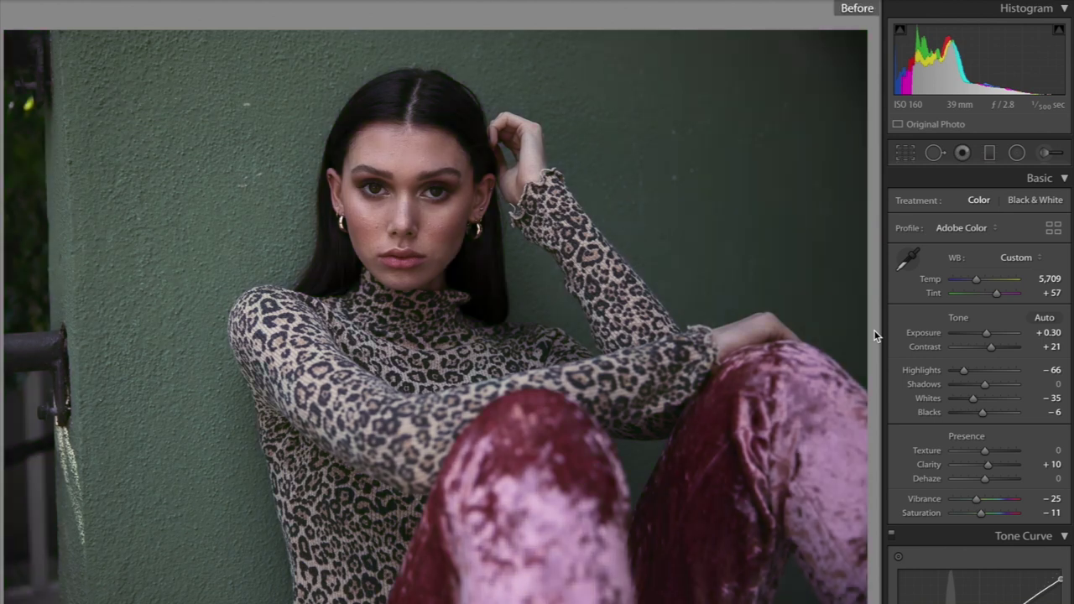
key("backslash")
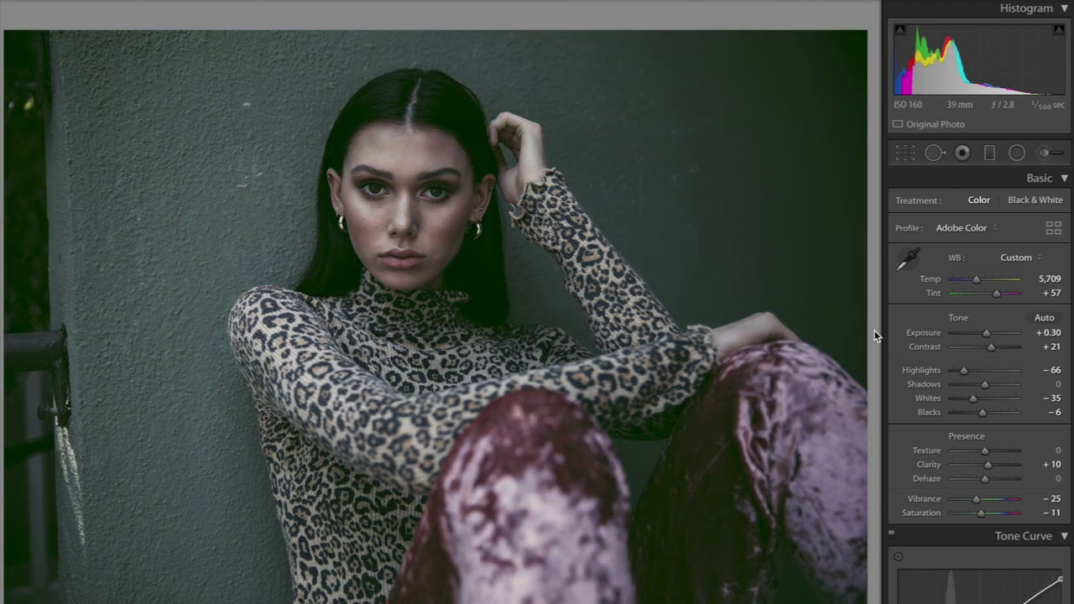
key("backslash")
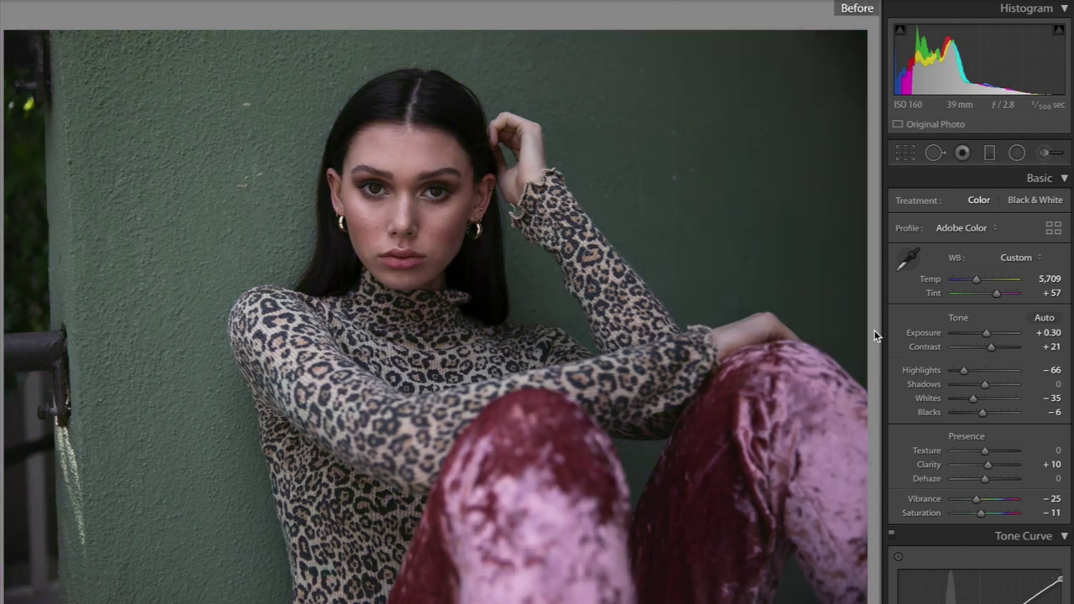
key("backslash")
Set the Split Toning Highlights Hue to 206 and the Shadows Hue to 101.
scroll(896, 428, "down", 10)
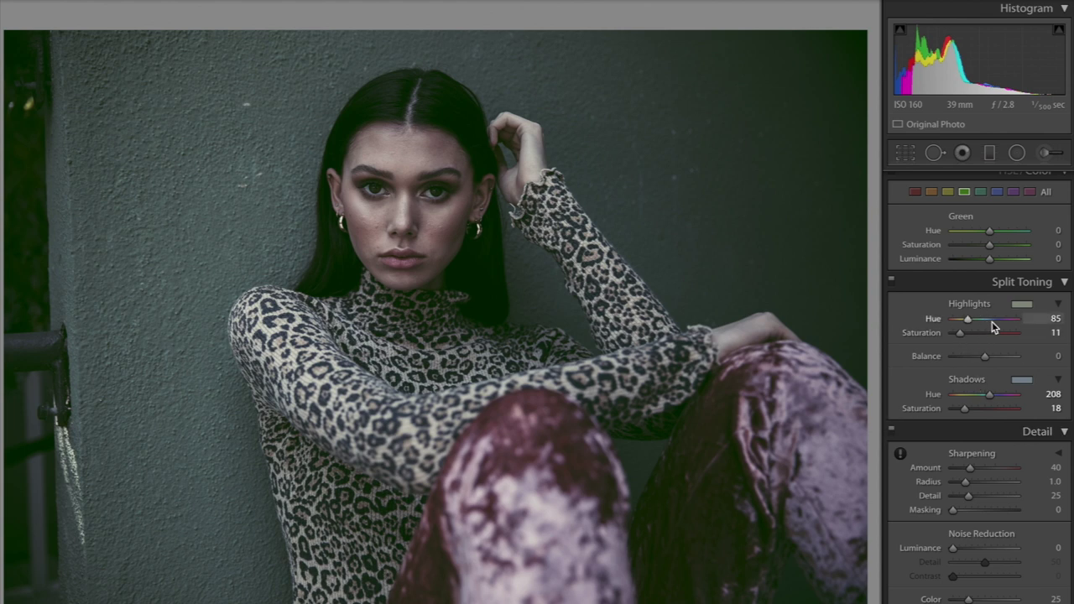
mouse_move(995, 325)
left_mouse_down()
mouse_move(1016, 319)
mouse_move(988, 323)
left_mouse_up()
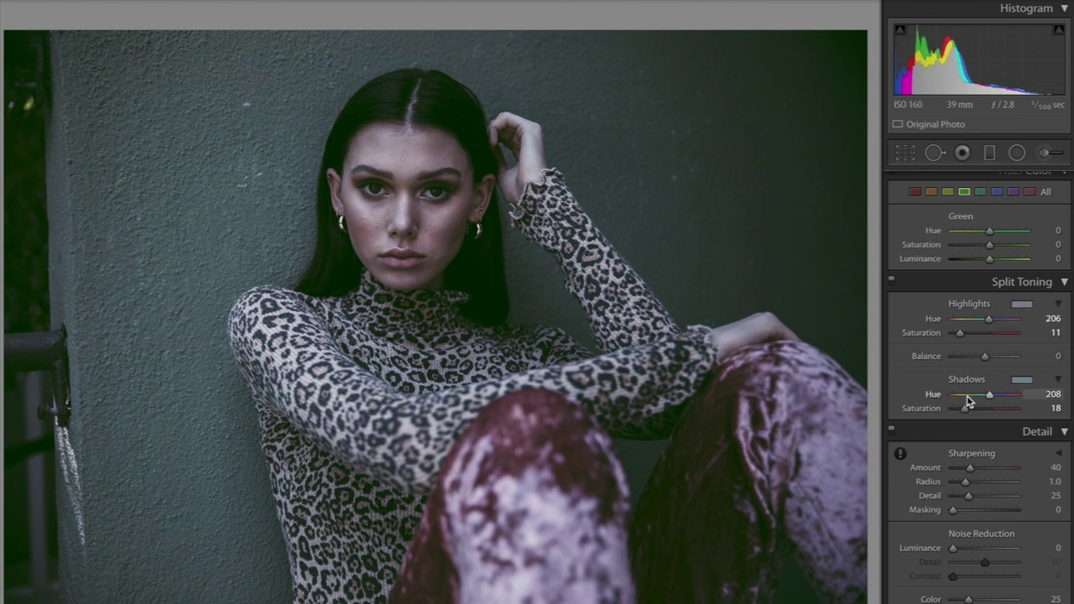
mouse_move(969, 401)
left_mouse_down()
mouse_move(961, 395)
mouse_move(974, 403)
left_mouse_up()
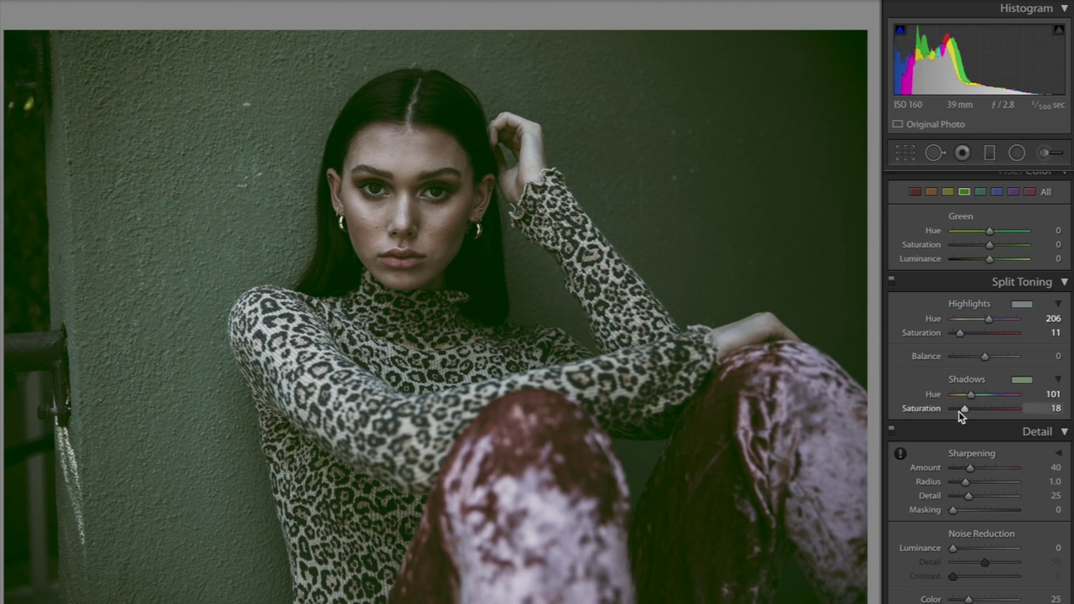
Try a Shadows Saturation of 0 and Highlights Saturation of 30 and 22 in Split Toning, undoing each trial.
mouse_move(962, 410)
left_mouse_down()
mouse_move(993, 412)
mouse_move(947, 420)
left_mouse_up()
key("ctrl+z")
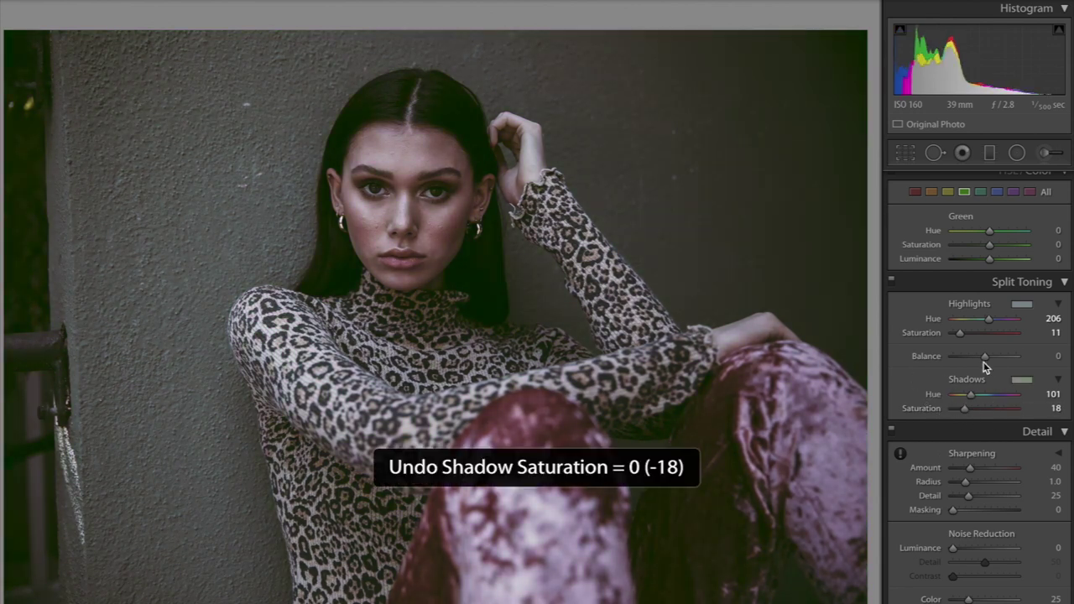
left_click_drag(985, 356, 972, 335)
key("ctrl+z")
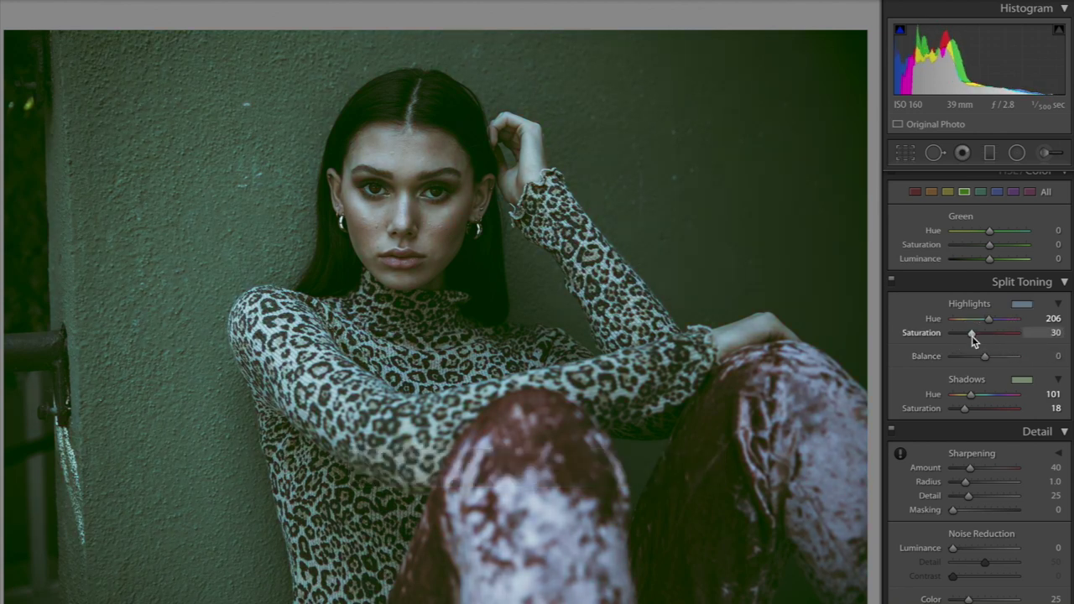
key("ctrl+z")
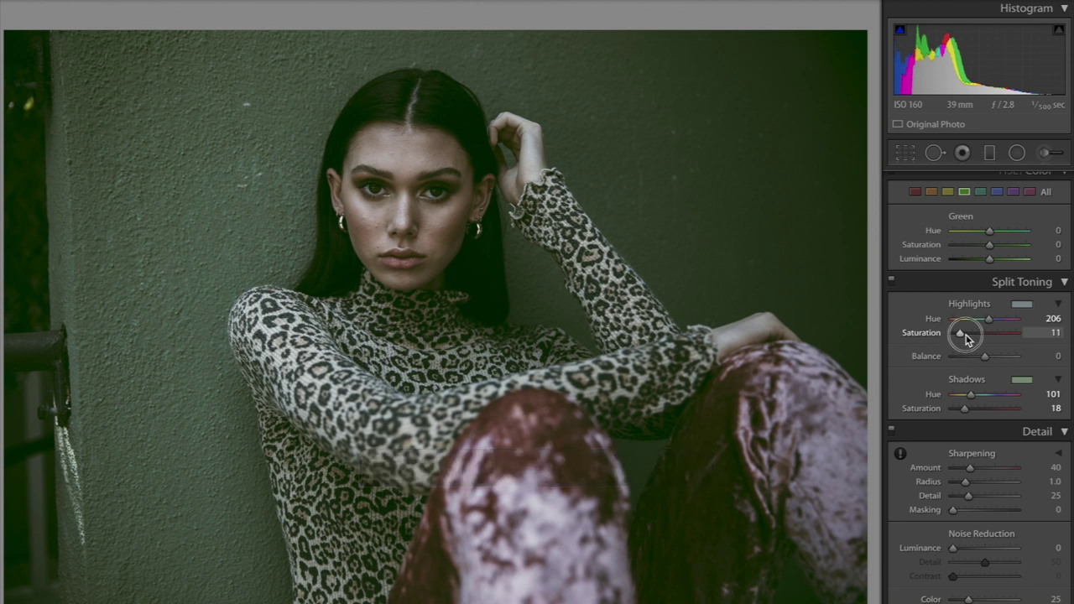
left_click_drag(967, 338, 974, 337)
key("ctrl+z")
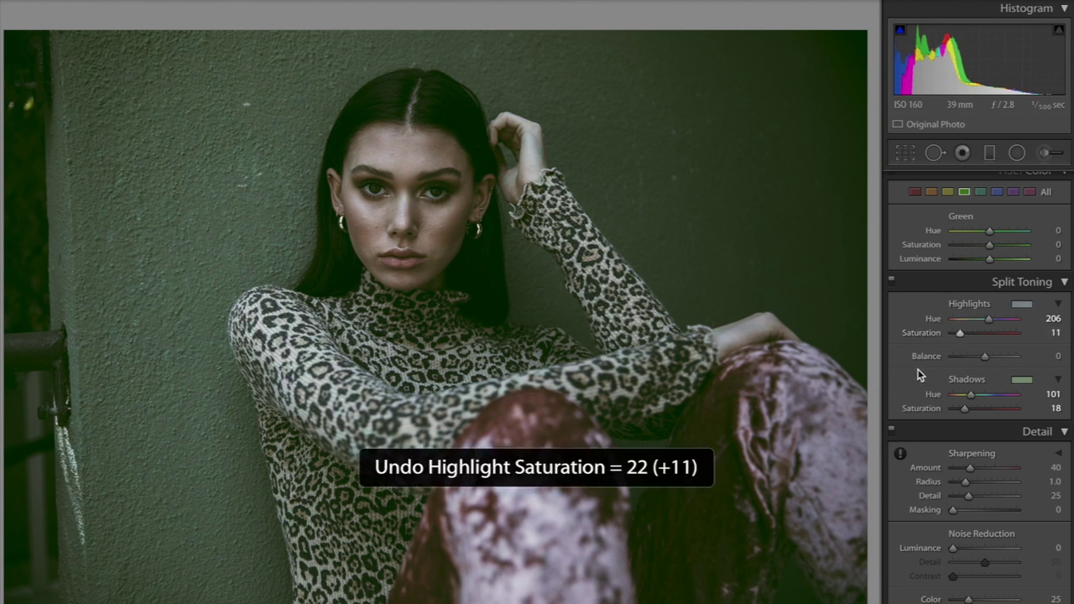
Compare the photo with the original, and set the Split Toning Highlights Hue to 21 and the Shadows Hue to 100.
key("backslash")
key("backslash")
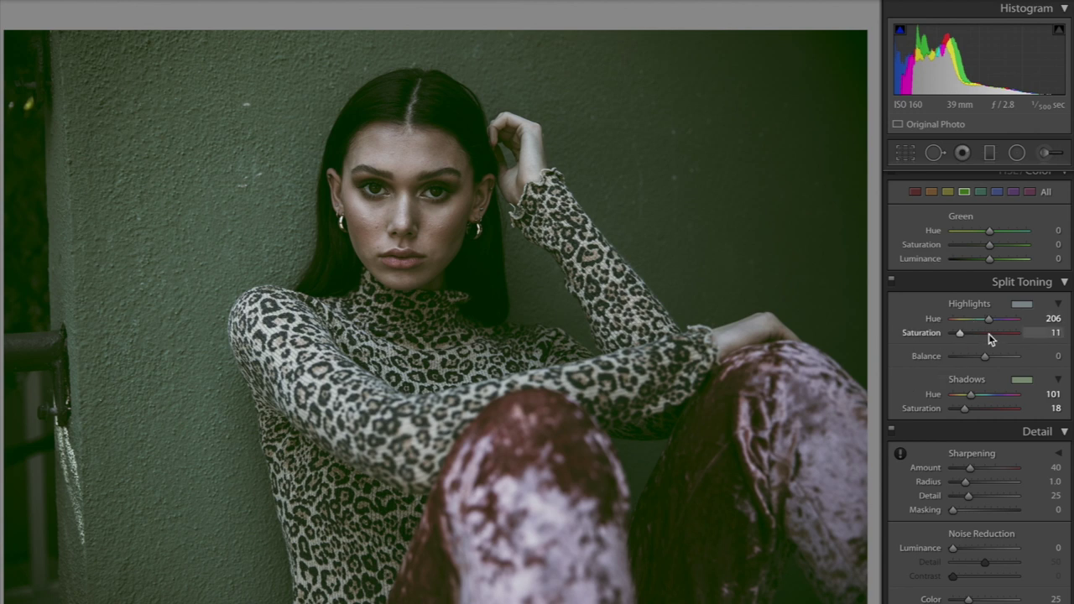
left_click_drag(966, 320, 957, 319)
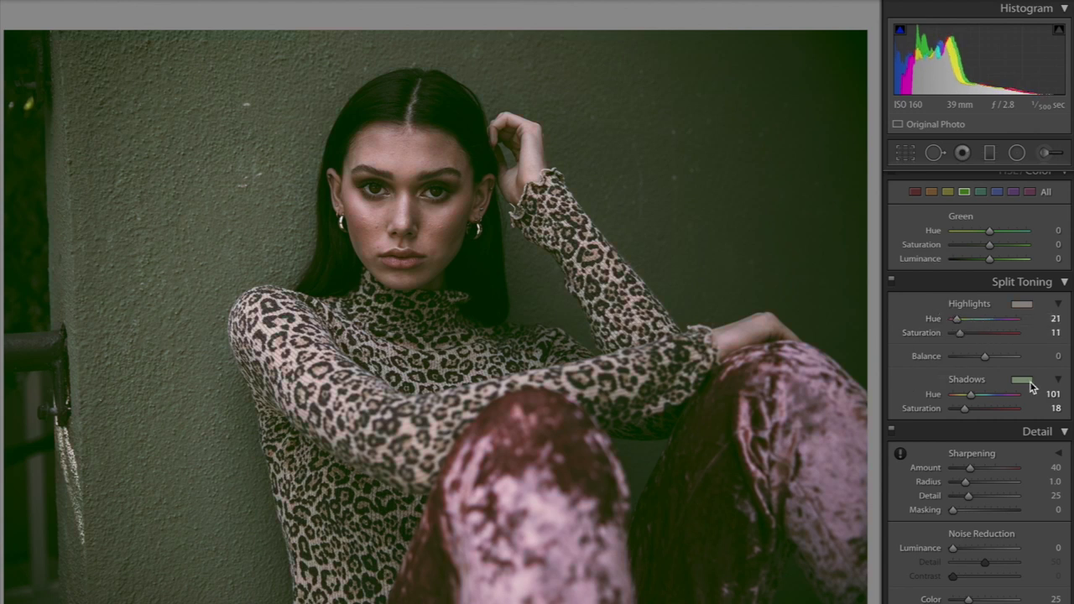
left_click_drag(1018, 393, 967, 398)
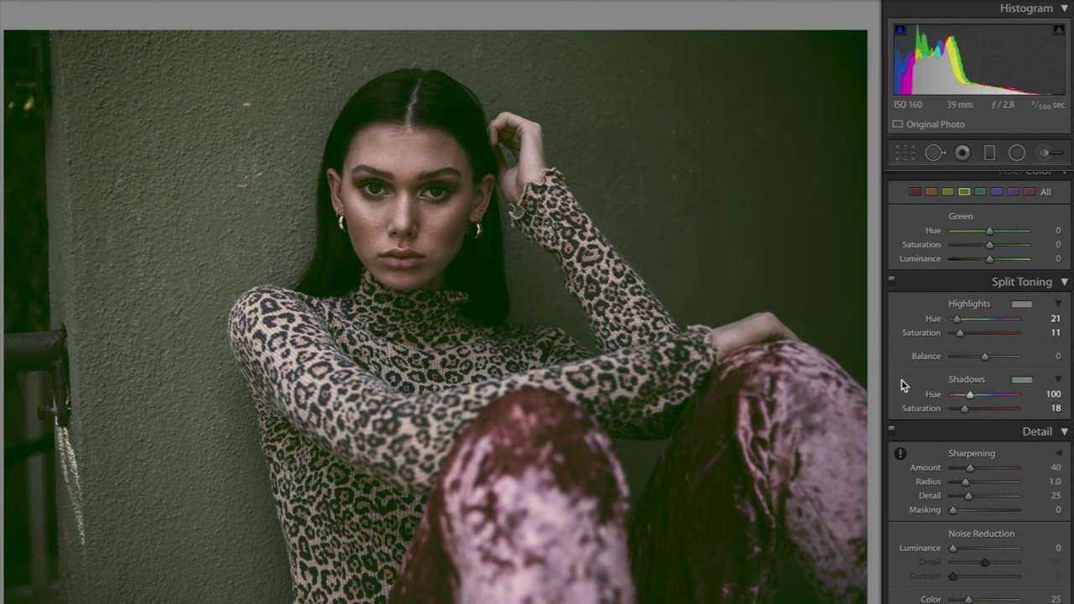